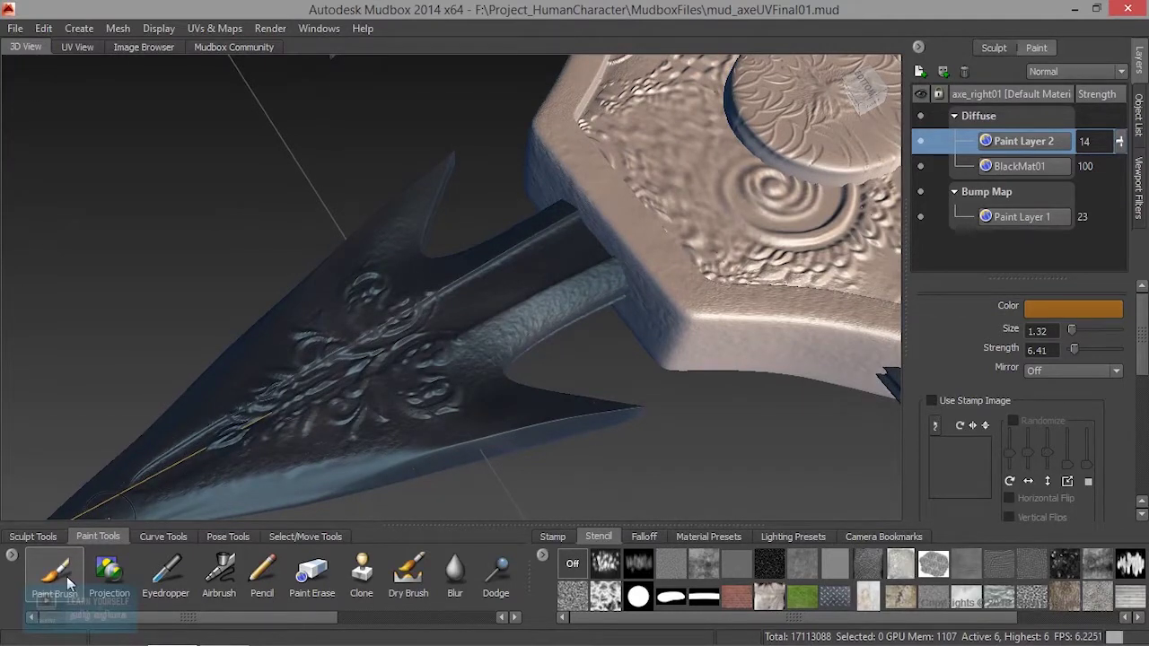
# Step: Preview the pores, cracked skin, leathery skin, tiled bark, tiled stone and Perlin noise stencils over the spearhead
pyautogui.moveTo(425, 358)
pyautogui.keyDown('alt'); pyautogui.mouseDown()
pyautogui.moveTo(422, 309)
pyautogui.moveTo(436, 325)
pyautogui.mouseUp(); pyautogui.keyUp('alt')
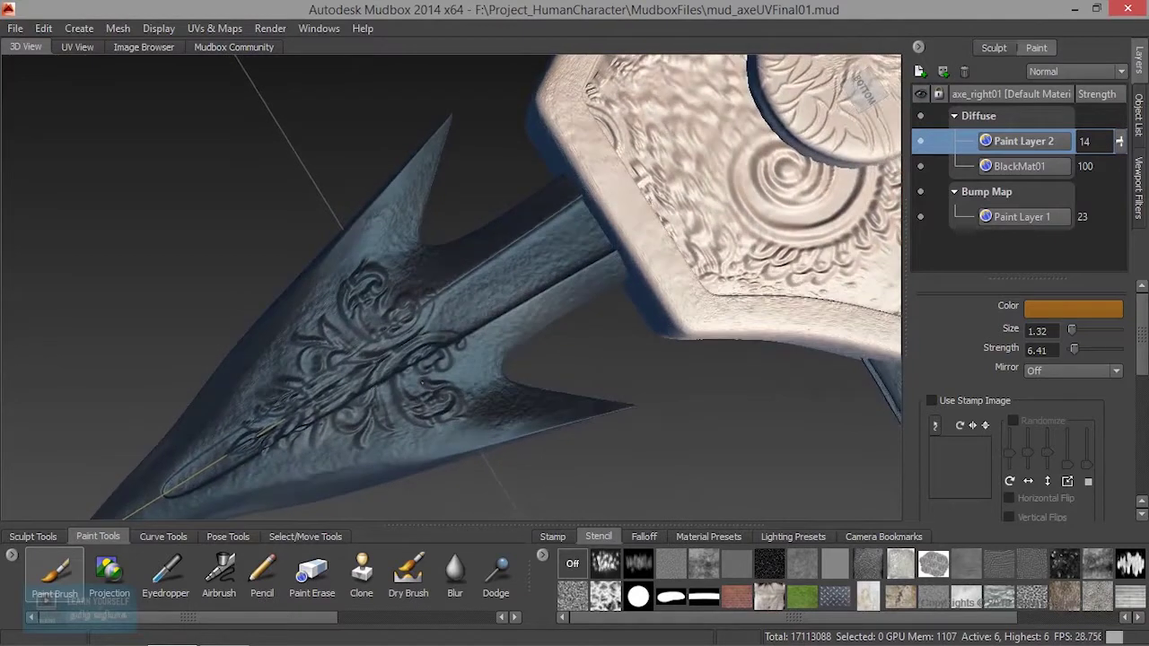
pyautogui.click(769, 566)
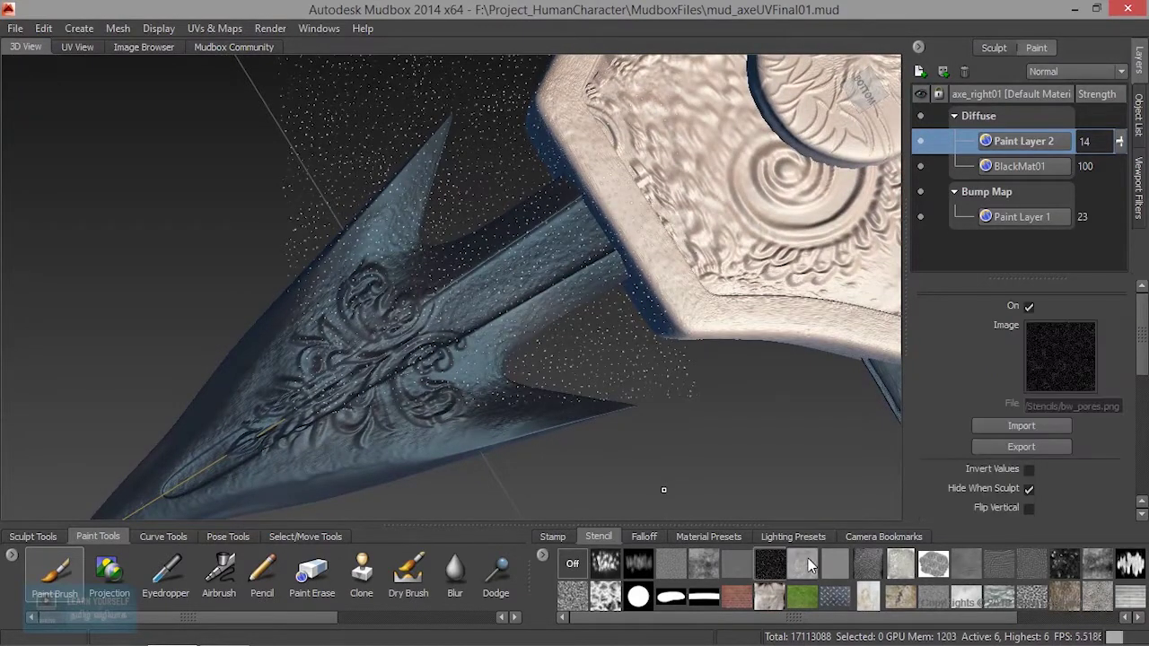
pyautogui.click(835, 564)
pyautogui.click(893, 566)
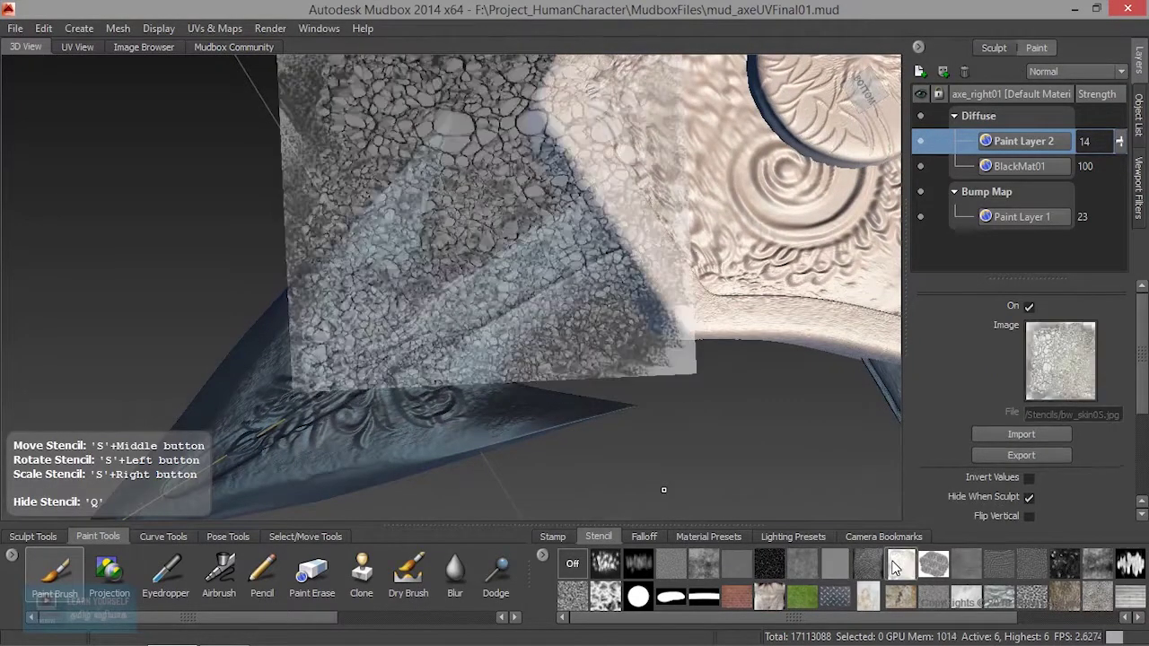
pyautogui.click(933, 564)
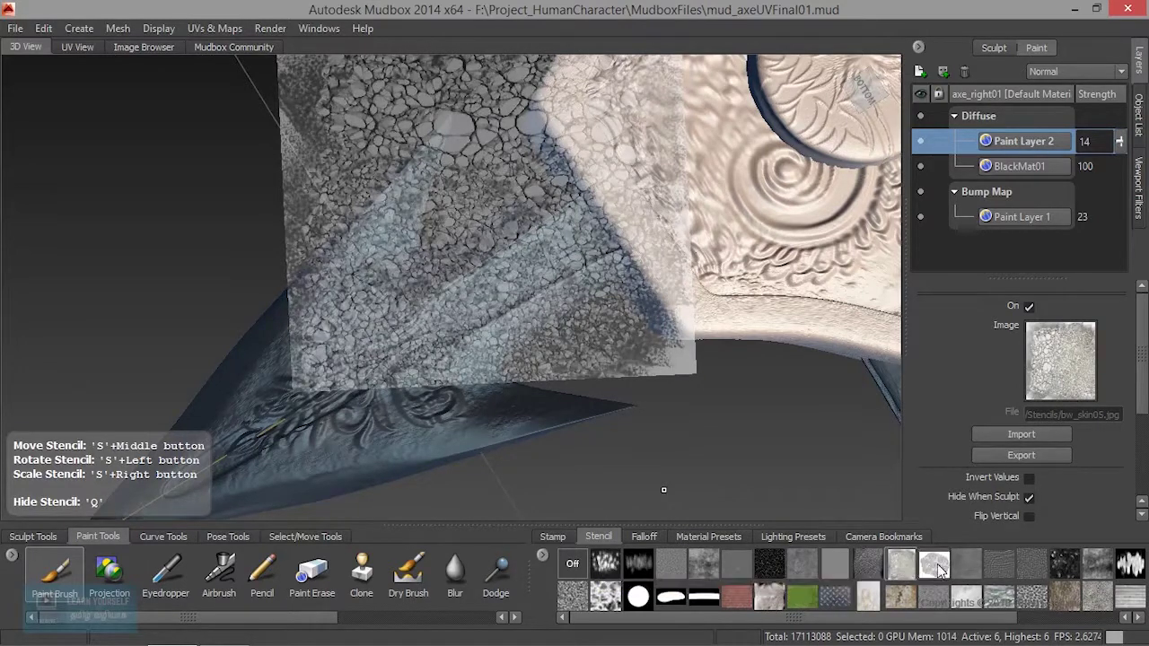
pyautogui.click(994, 568)
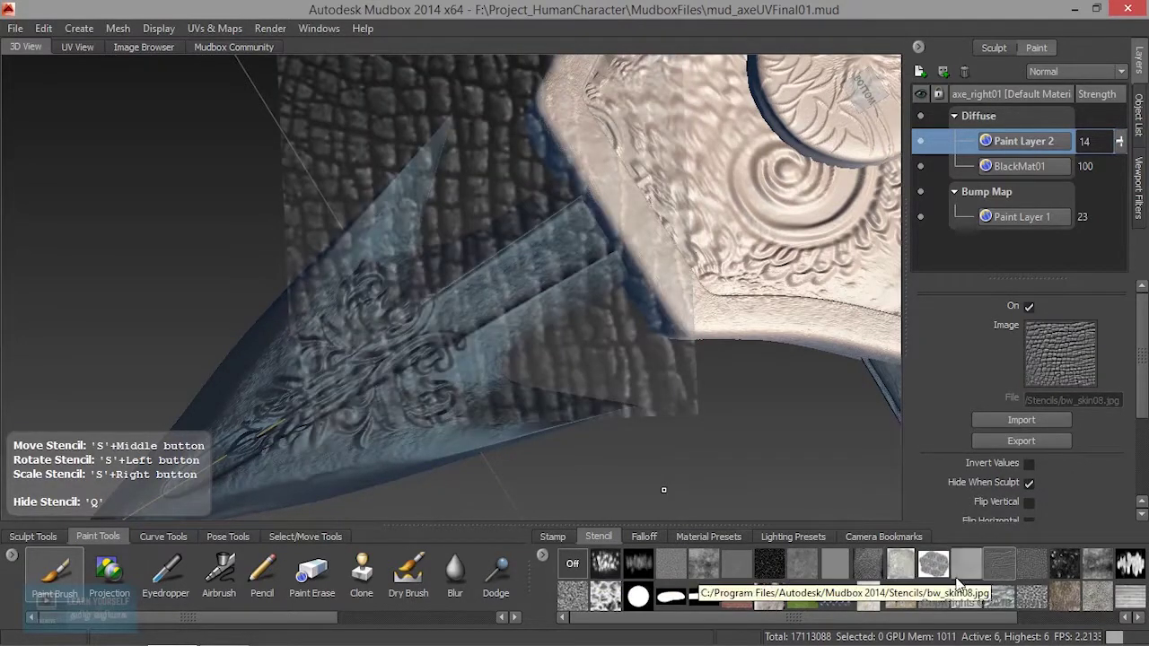
pyautogui.scroll(-1, 926, 598)
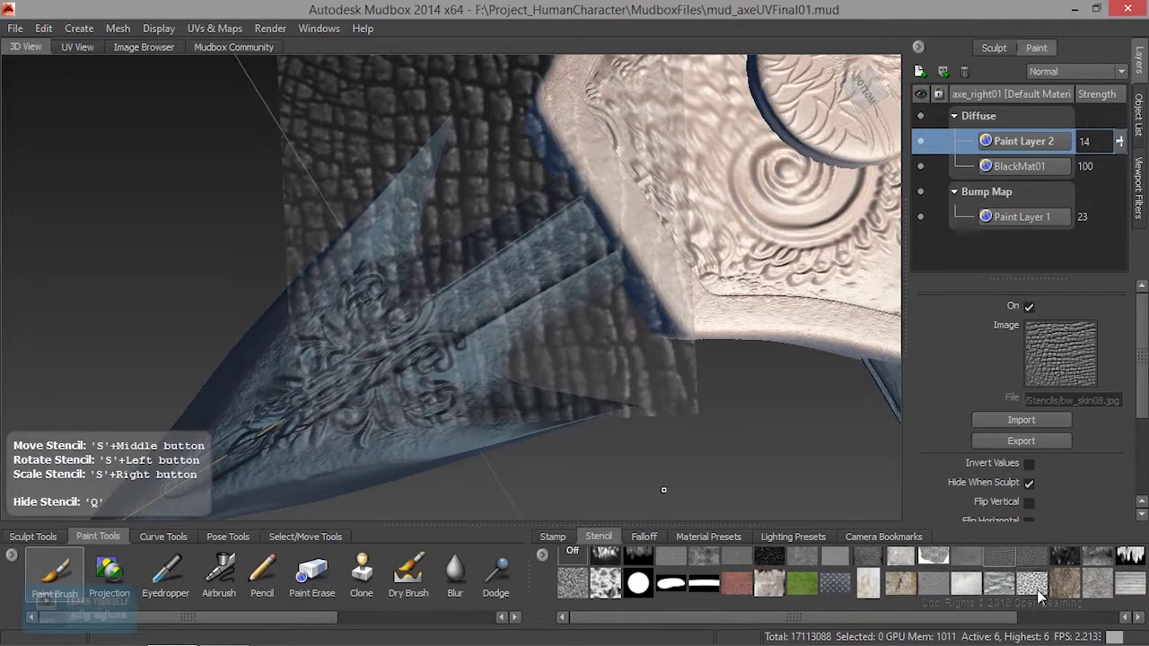
pyautogui.click(1065, 592)
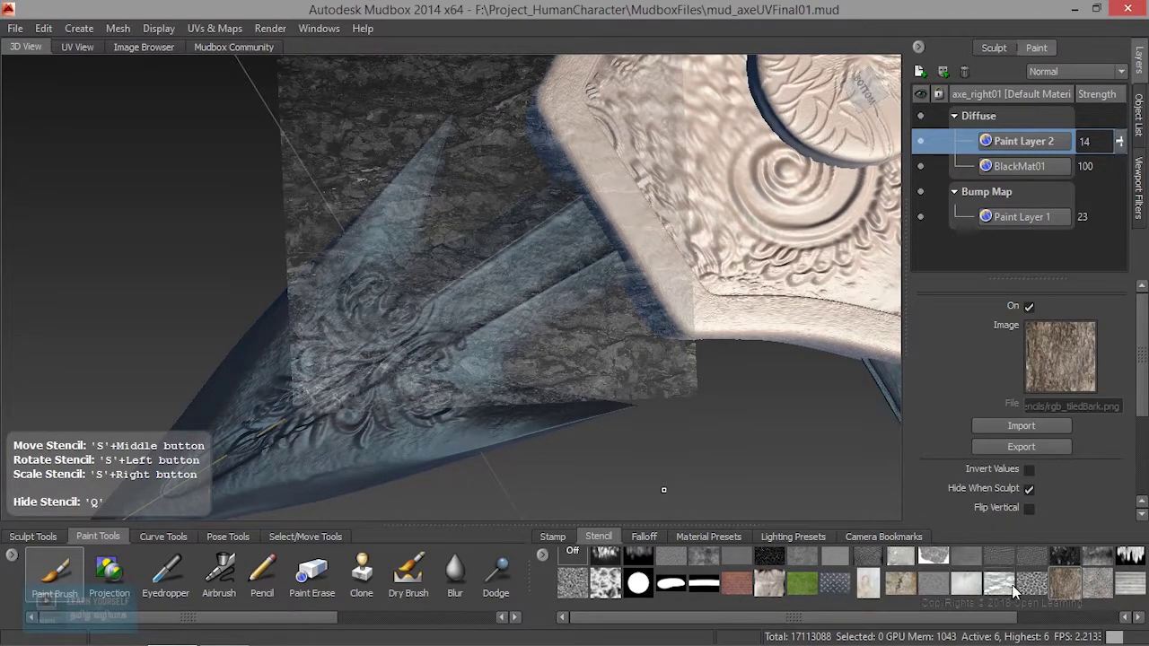
pyautogui.click(1099, 585)
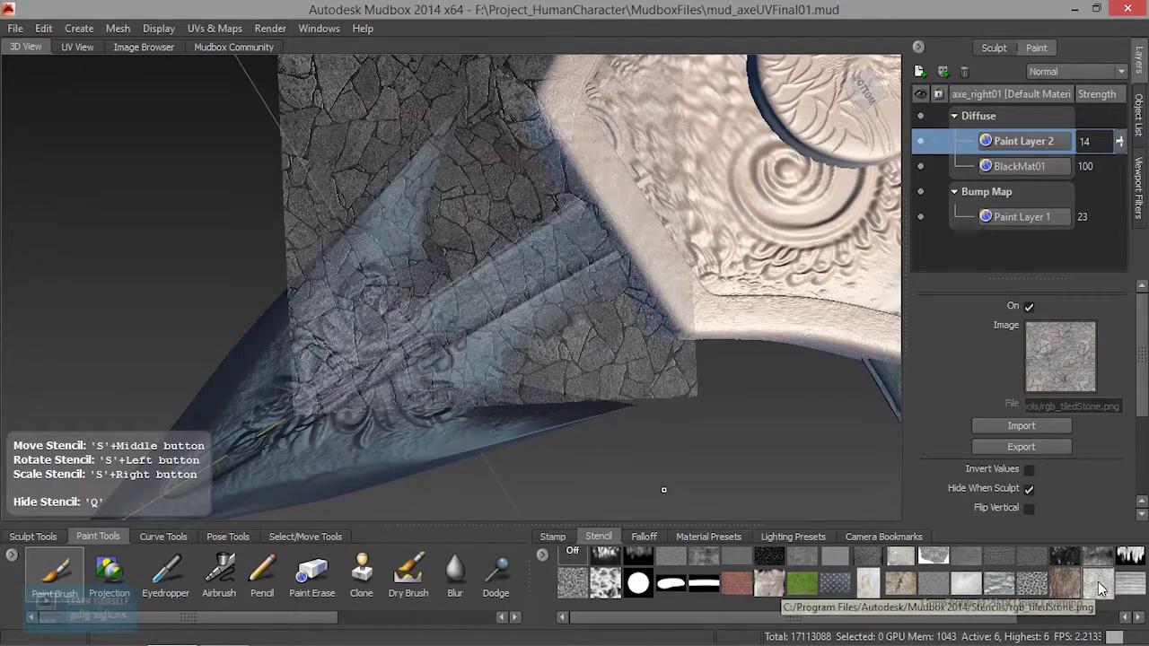
pyautogui.click(579, 589)
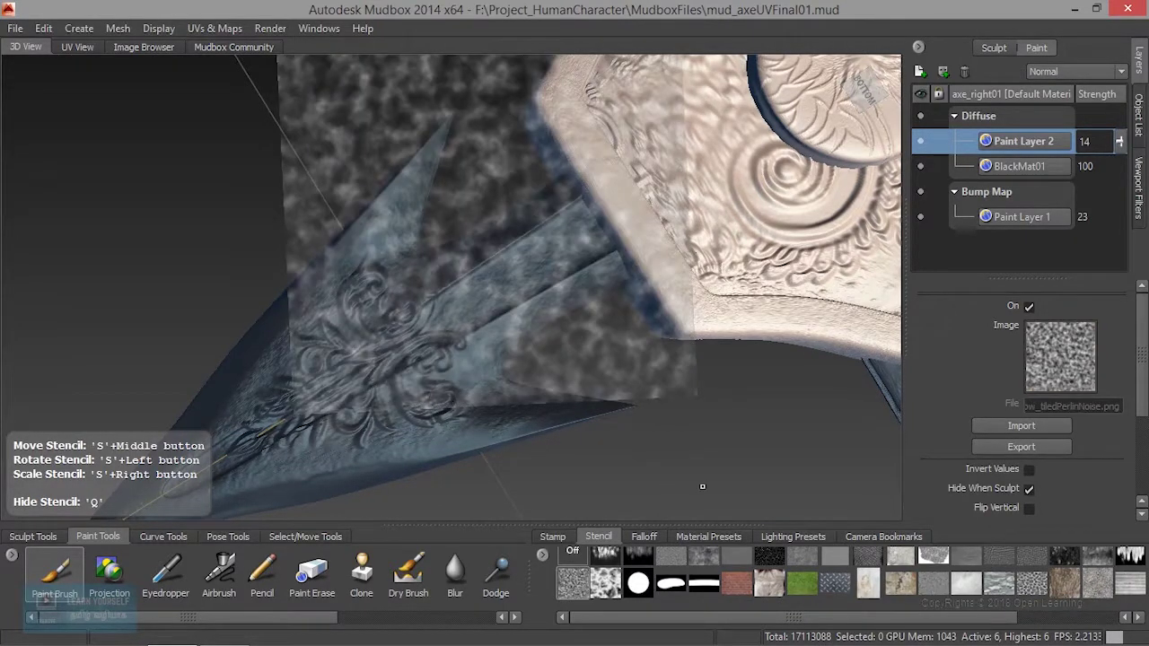
# Step: Browse the remaining stencils, trying bw_streaksFull.png, and load bw_terrain.png as the paint stencil
pyautogui.moveTo(944, 621); pyautogui.dragTo(1045, 619)
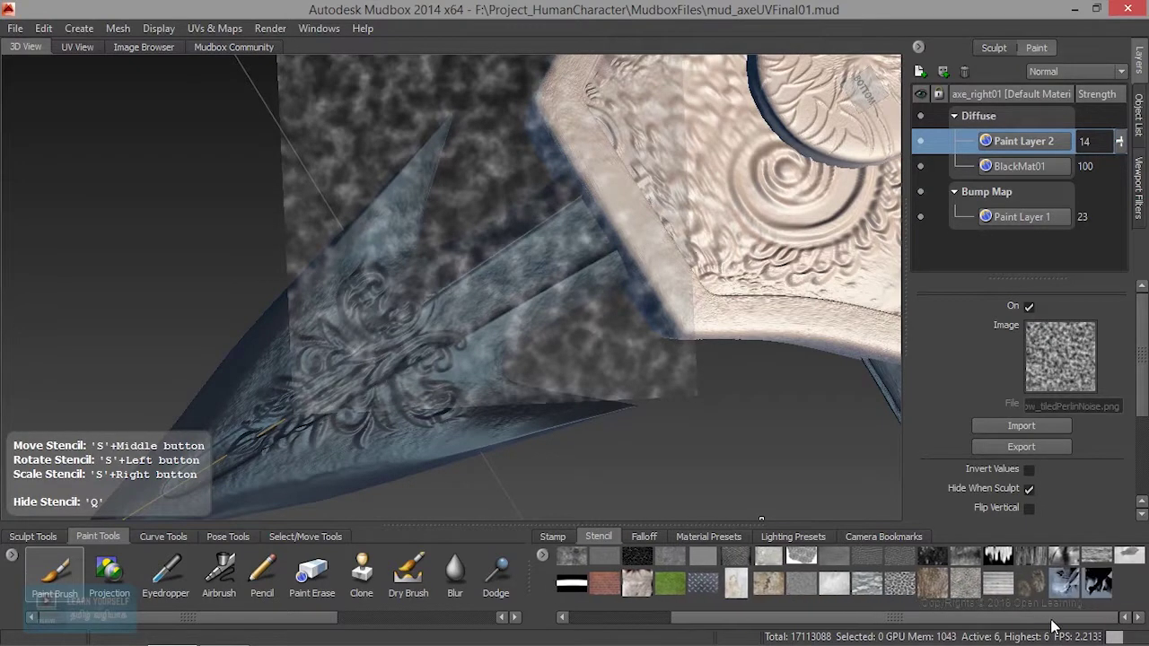
pyautogui.click(1045, 555)
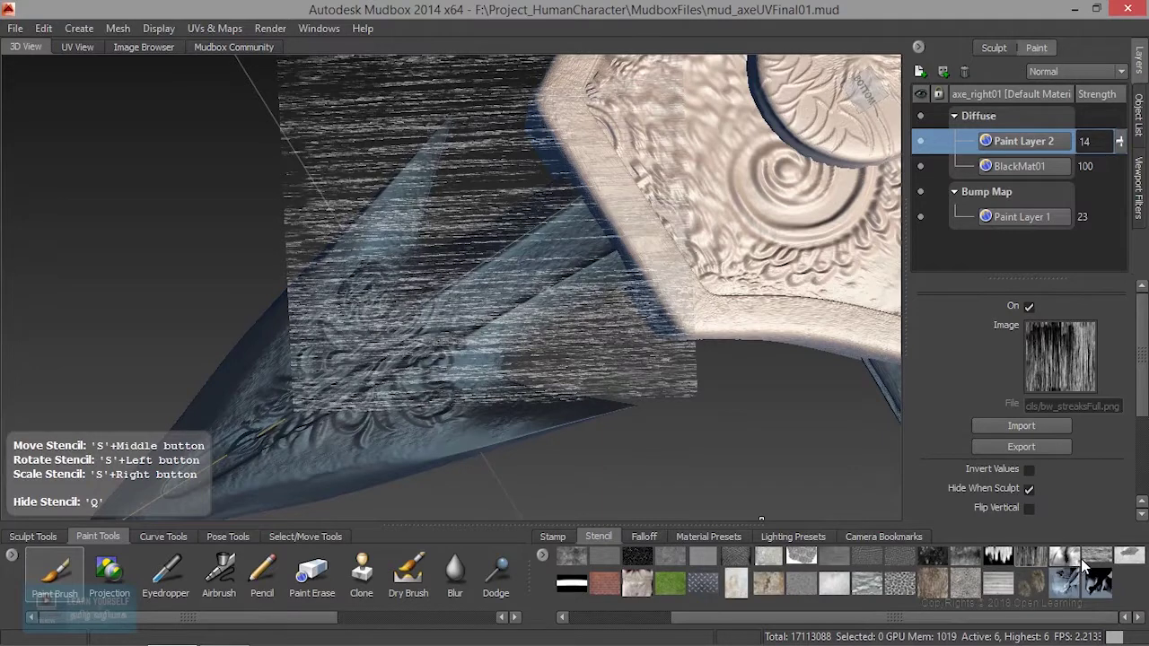
pyautogui.click(1081, 559)
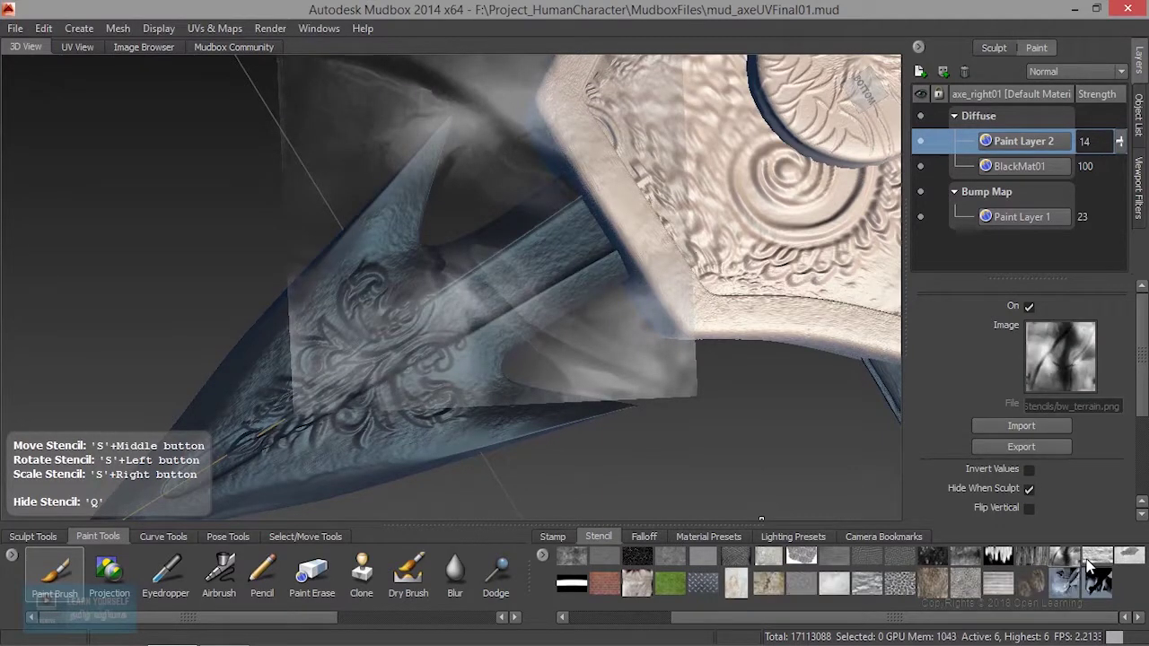
pyautogui.click(1085, 559)
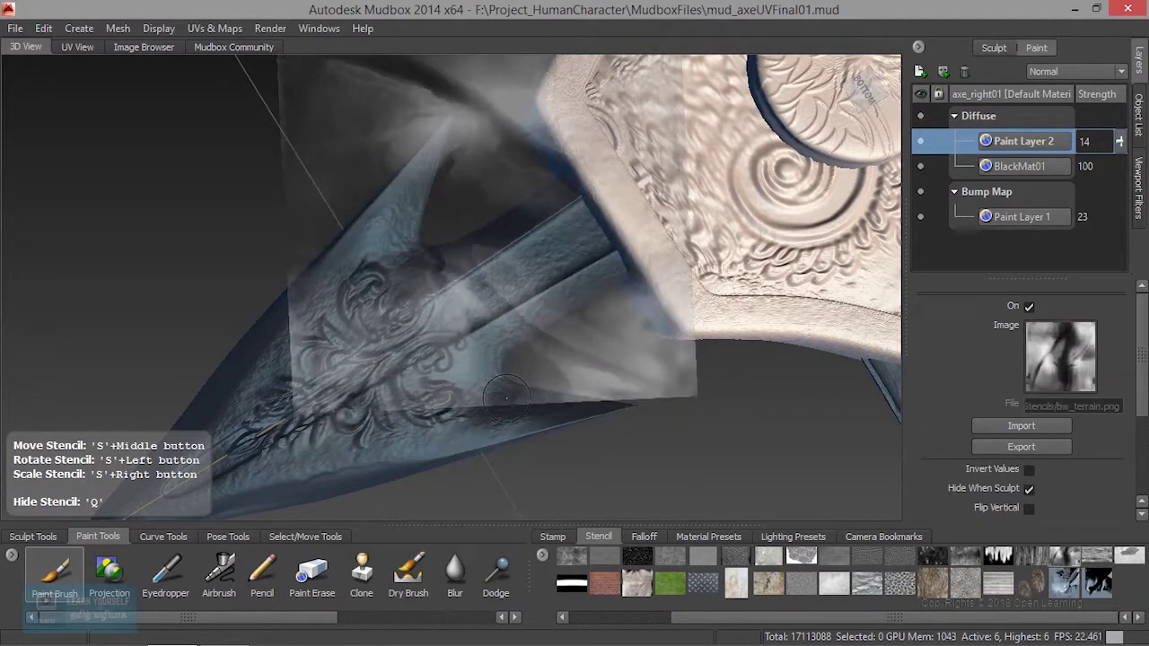
# Step: Create a new 2048 paint layer in the Diffuse channel, saved as TIFF [8 bit, RGBA]
pyautogui.moveTo(507, 346)
pyautogui.keyDown('alt'); pyautogui.mouseDown()
pyautogui.moveTo(525, 288)
pyautogui.moveTo(553, 305)
pyautogui.moveTo(508, 310)
pyautogui.mouseUp(); pyautogui.keyUp('alt')
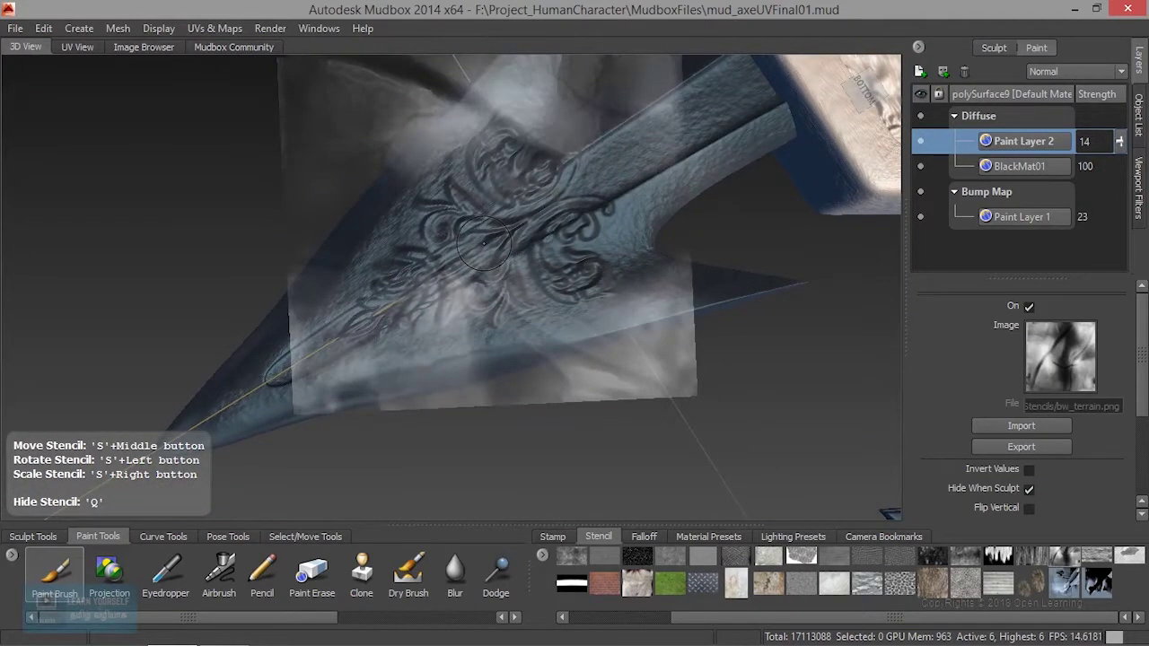
pyautogui.press('q')
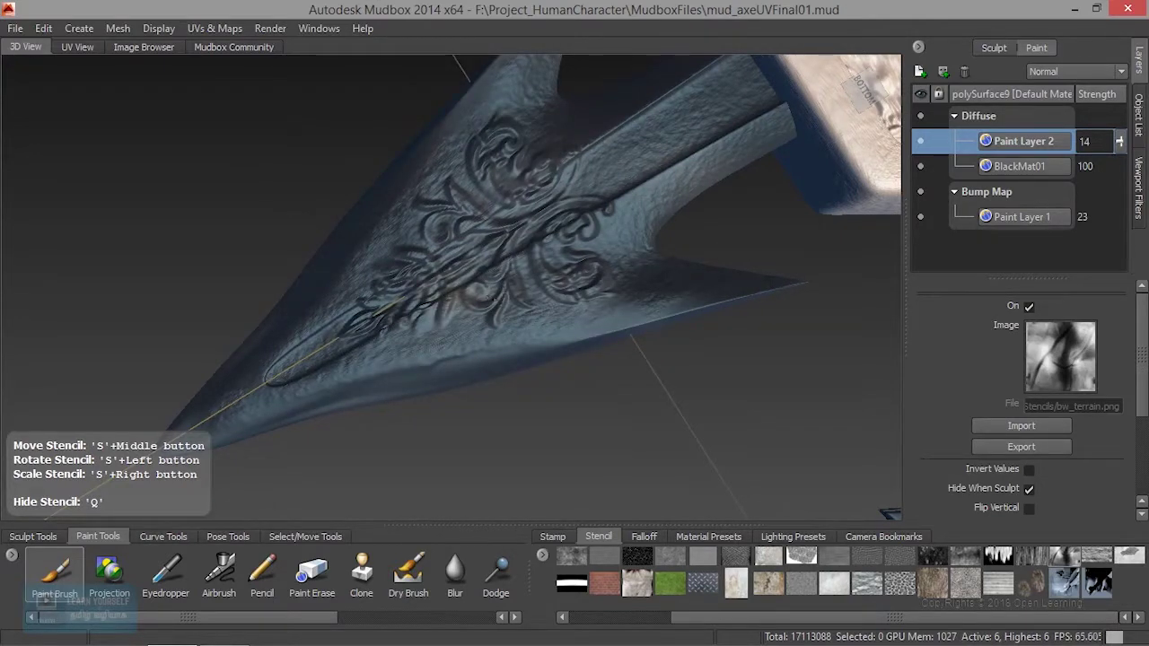
pyautogui.press('q')
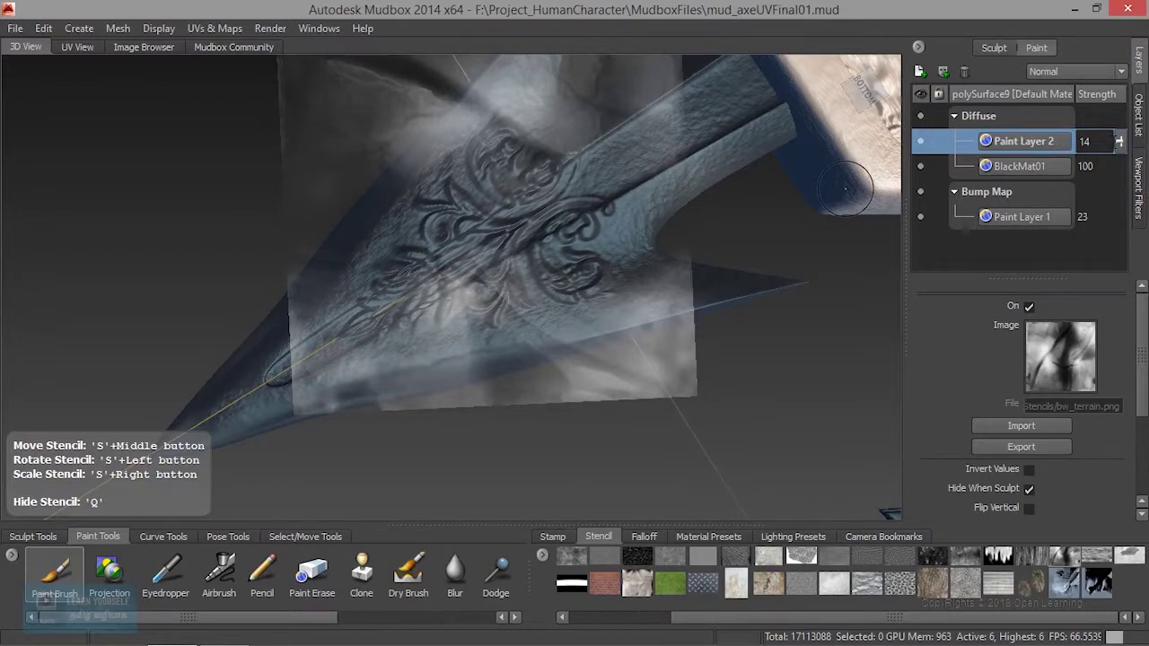
pyautogui.click(919, 71)
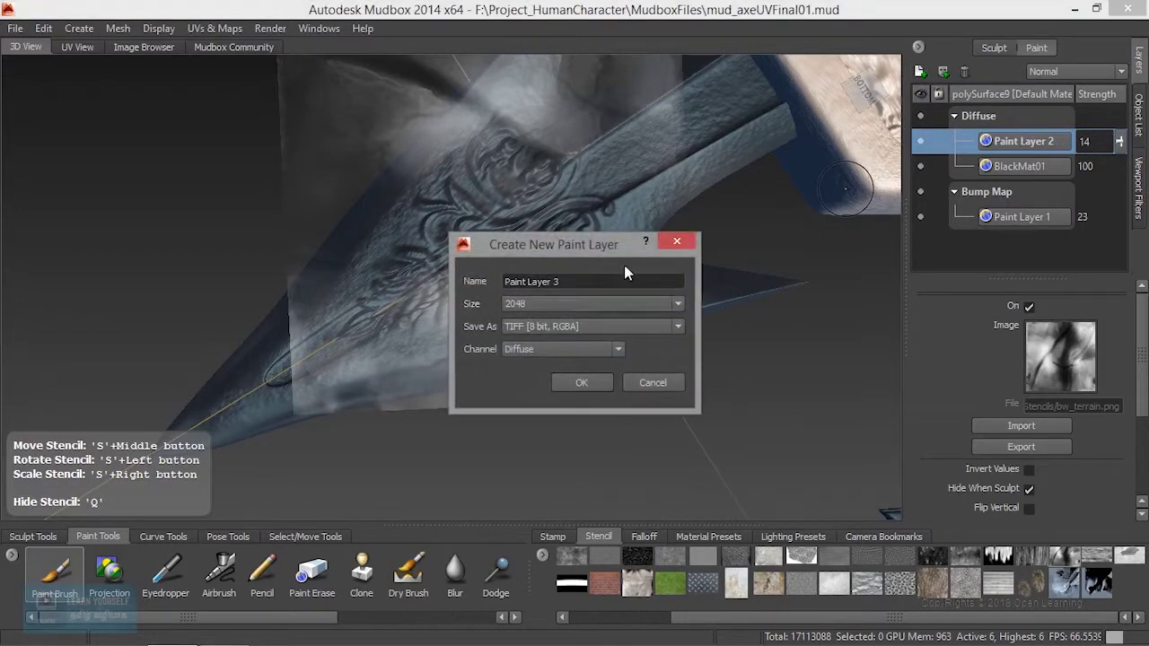
pyautogui.click(589, 384)
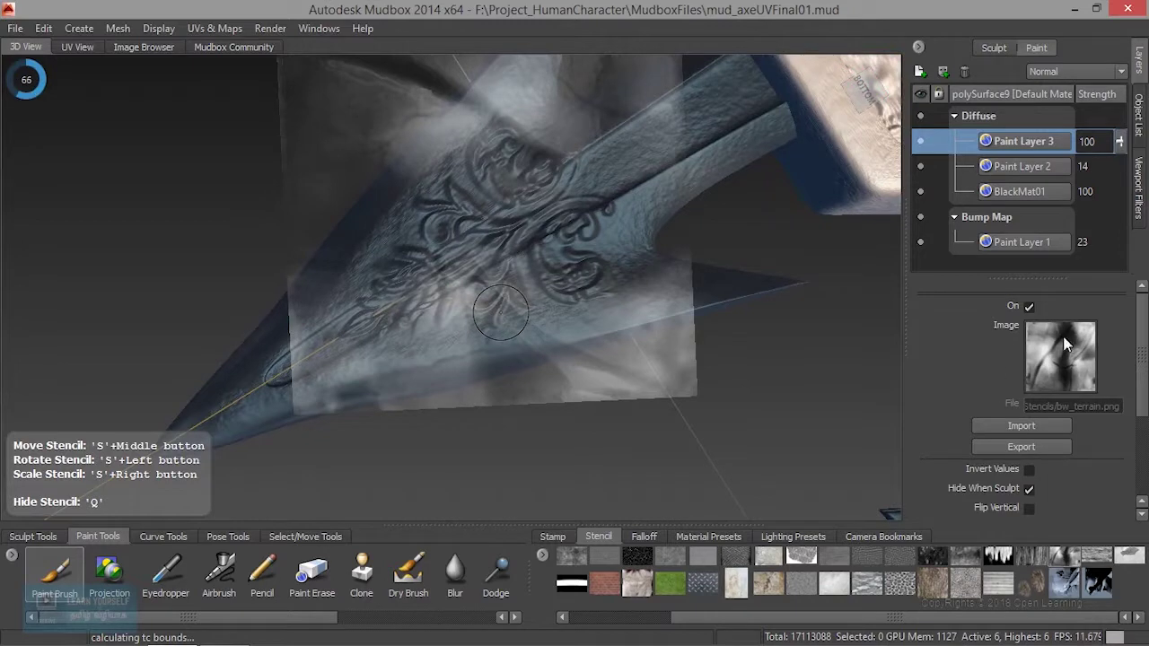
# Step: Paint orange rust patches through the terrain stencil over the engraved ornament and along the spearhead's shaft
pyautogui.moveTo(406, 278)
pyautogui.mouseDown()
pyautogui.moveTo(449, 282)
pyautogui.moveTo(476, 260)
pyautogui.mouseUp()
pyautogui.moveTo(492, 162)
pyautogui.mouseDown()
pyautogui.moveTo(528, 133)
pyautogui.moveTo(514, 150)
pyautogui.mouseUp()
pyautogui.moveTo(469, 308)
pyautogui.mouseDown()
pyautogui.moveTo(478, 293)
pyautogui.moveTo(579, 322)
pyautogui.moveTo(609, 300)
pyautogui.mouseUp()
pyautogui.moveTo(537, 296); pyautogui.dragTo(505, 295)
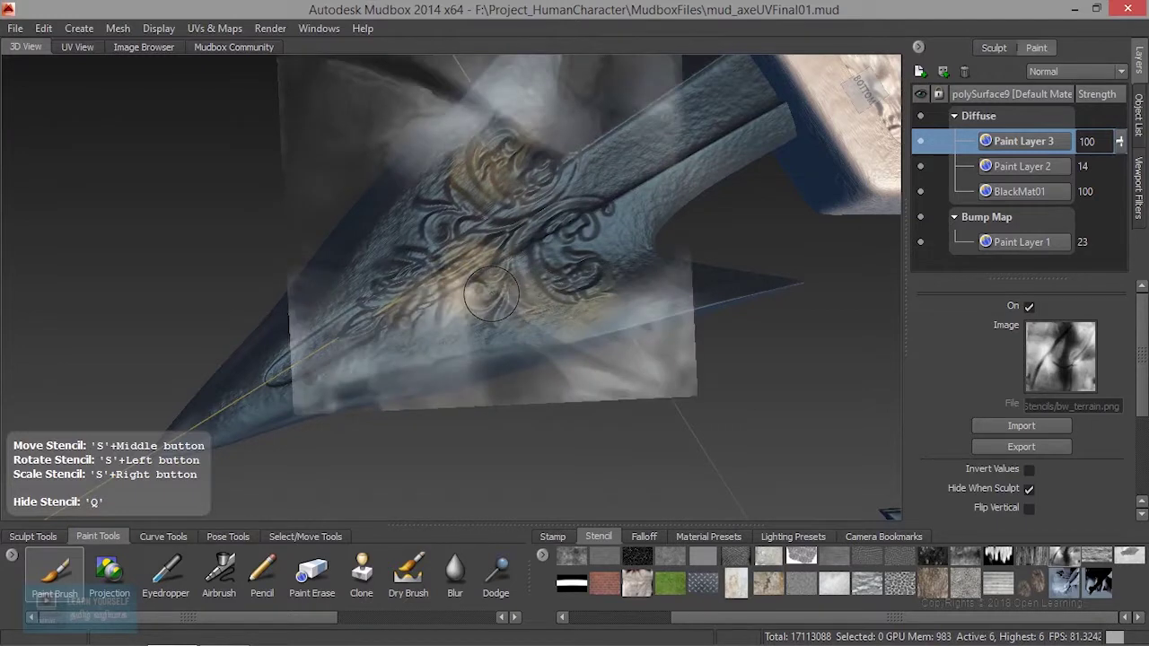
pyautogui.press('m')
pyautogui.moveTo(485, 282)
pyautogui.mouseDown()
pyautogui.moveTo(399, 297)
pyautogui.moveTo(355, 319)
pyautogui.mouseUp()
pyautogui.moveTo(407, 263)
pyautogui.mouseDown()
pyautogui.moveTo(458, 179)
pyautogui.moveTo(448, 161)
pyautogui.moveTo(413, 239)
pyautogui.mouseUp()
pyautogui.moveTo(507, 262); pyautogui.dragTo(539, 296)
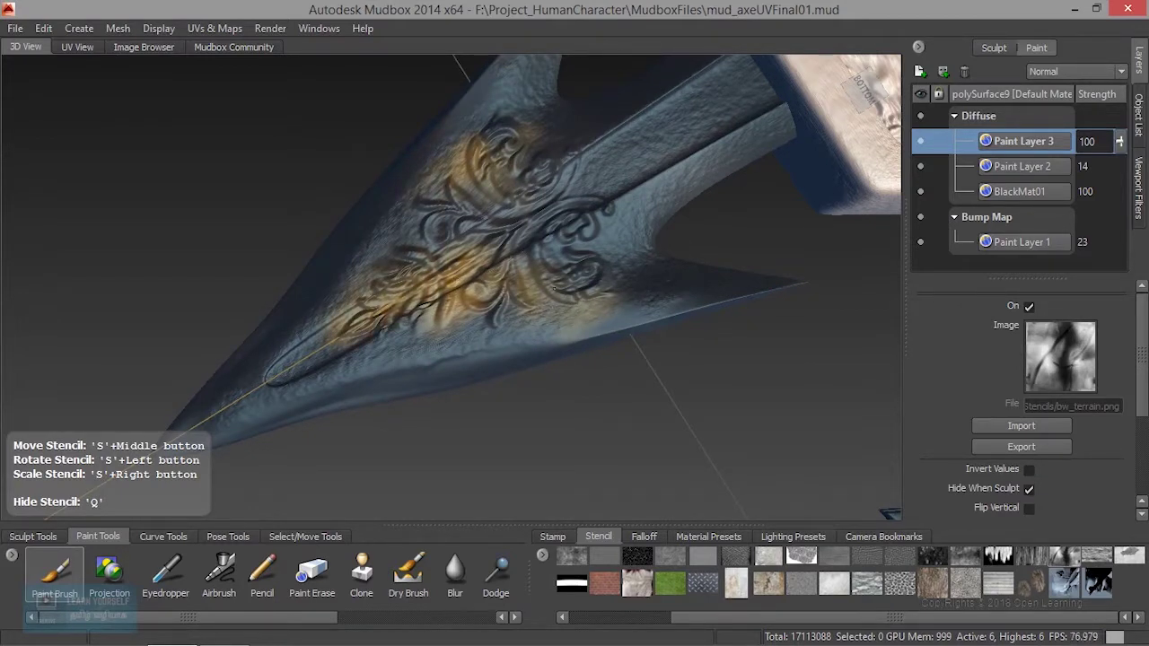
pyautogui.moveTo(617, 198); pyautogui.dragTo(640, 167)
# Step: Paint orange rust through the terrain stencil around the spearhead's tip and along its lower cutting edge
pyautogui.keyDown('alt'); pyautogui.moveTo(477, 300); pyautogui.dragTo(666, 243, button='middle'); pyautogui.keyUp('alt')
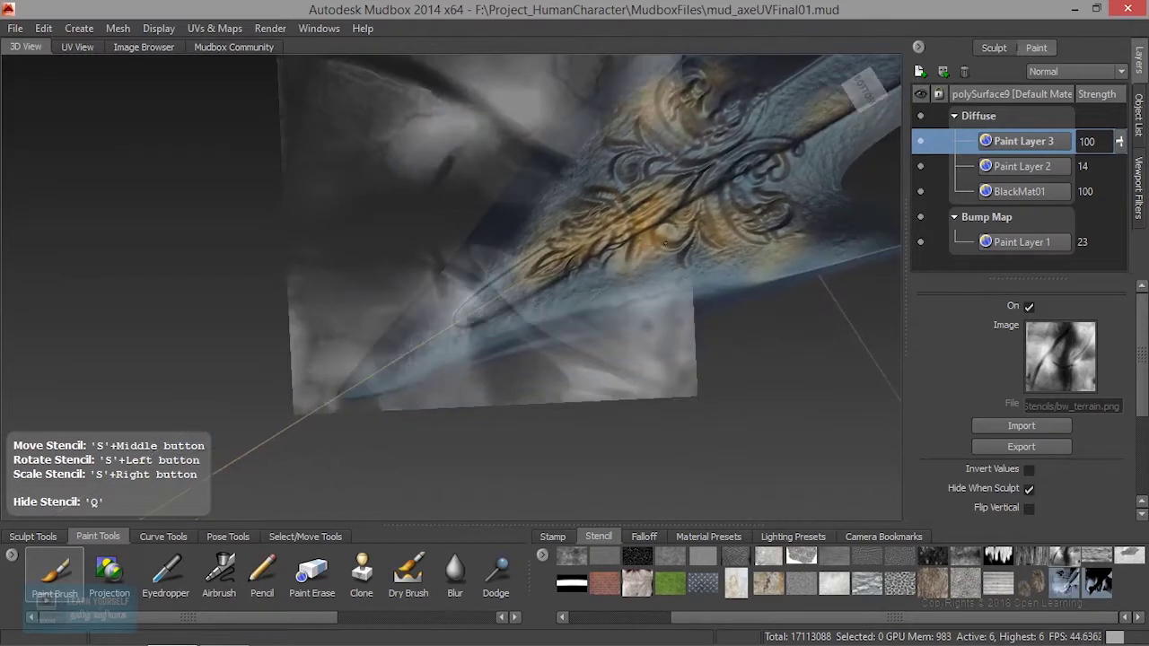
pyautogui.press('q')
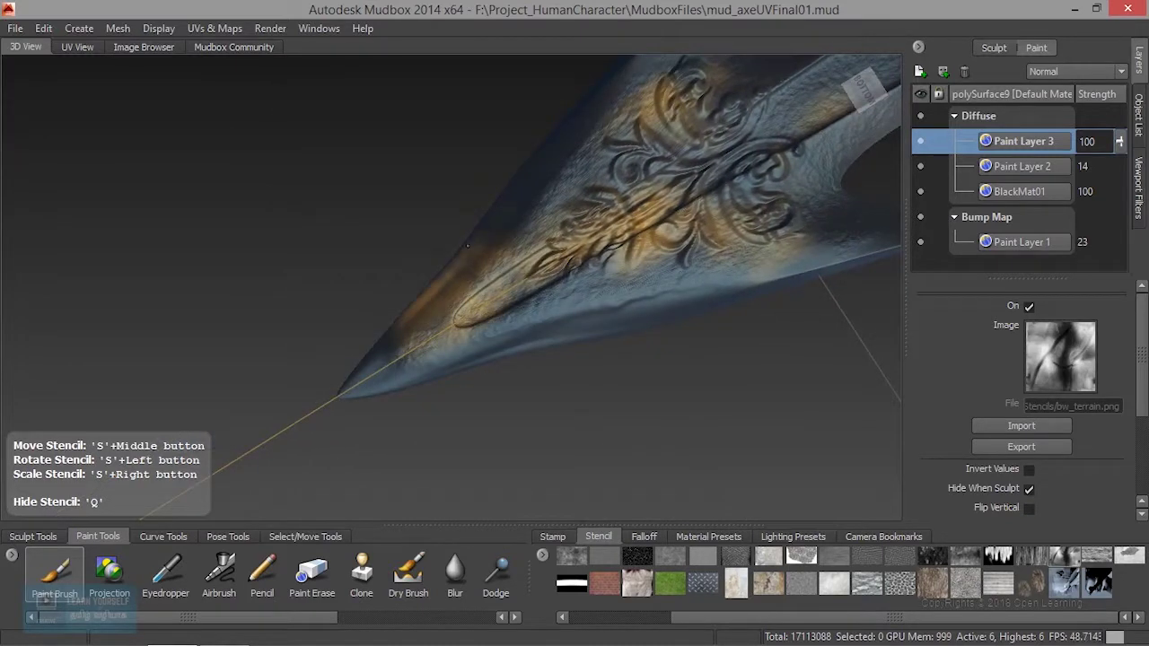
pyautogui.moveTo(422, 354); pyautogui.dragTo(655, 295)
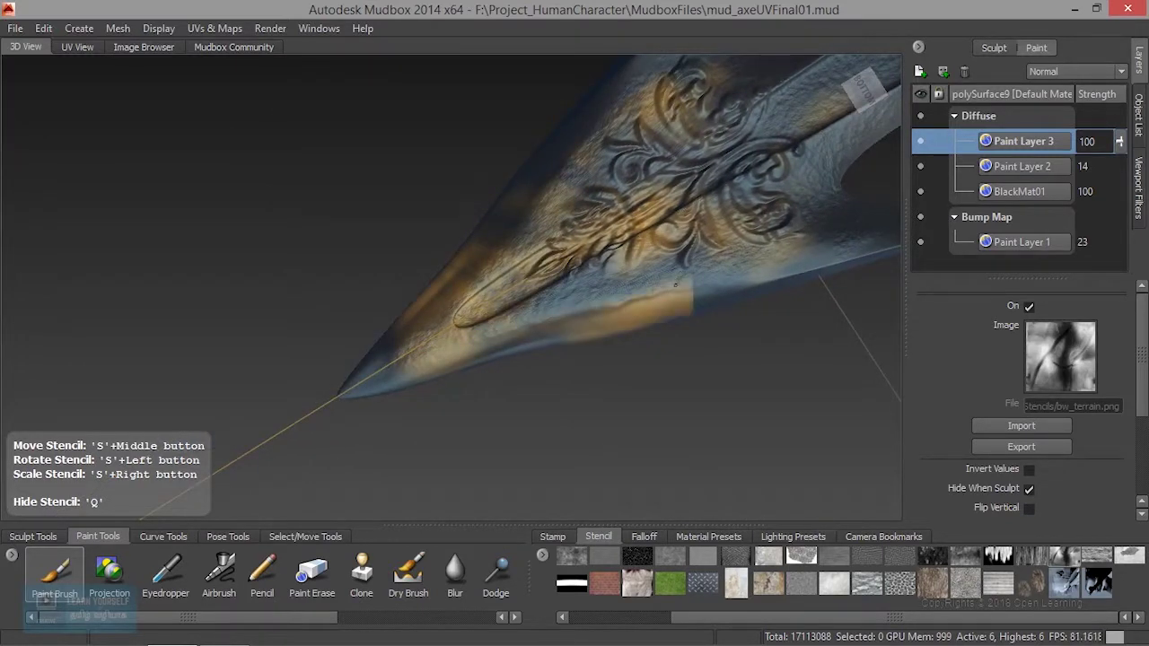
pyautogui.press('q')
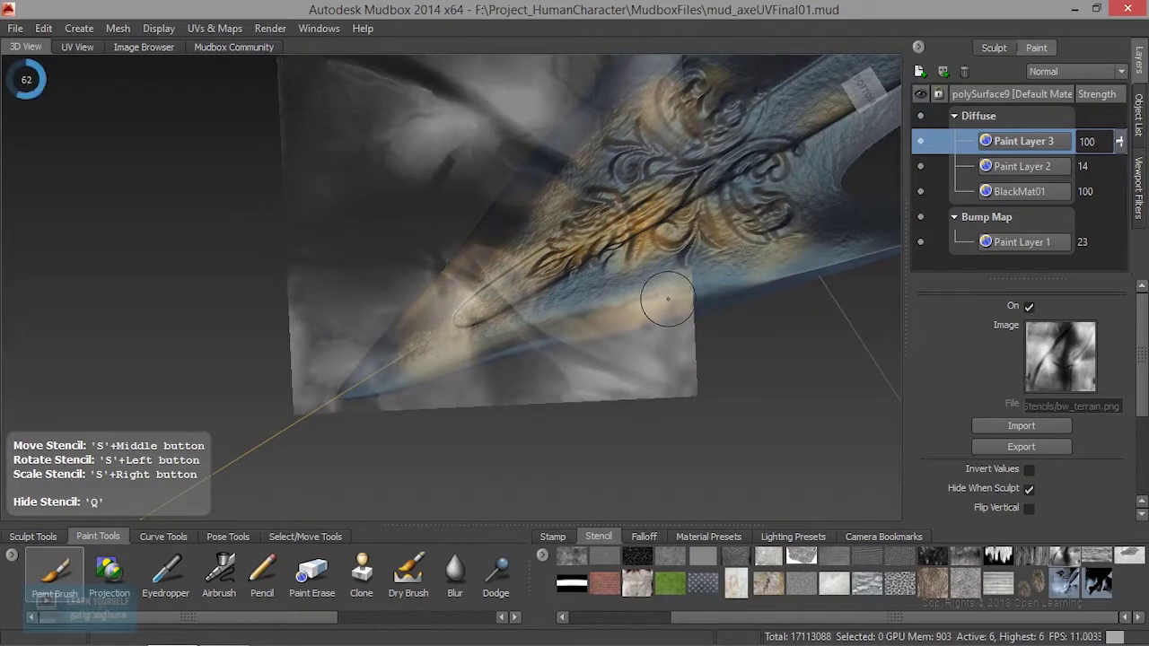
# Step: Enable tiling for the terrain stencil and extend the rust paint along the lower edge to the barb
pyautogui.keyDown('alt'); pyautogui.moveTo(669, 285); pyautogui.dragTo(600, 314); pyautogui.keyUp('alt')
pyautogui.press('q')
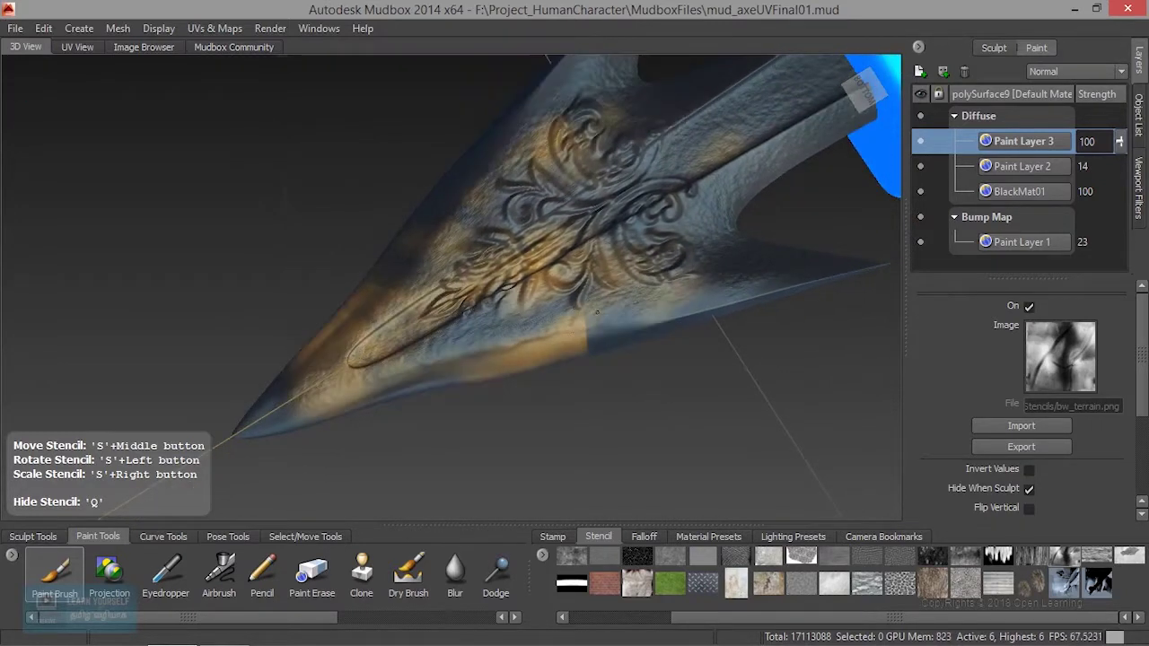
pyautogui.press('q')
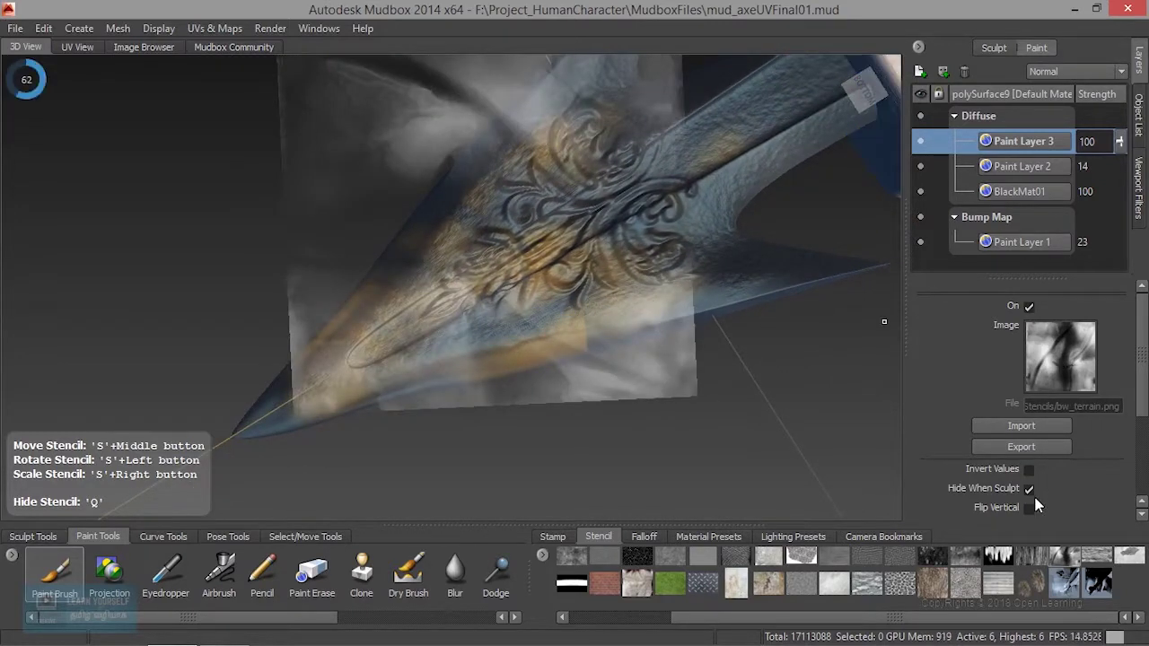
pyautogui.scroll(-2, 1035, 506)
pyautogui.click(1030, 497)
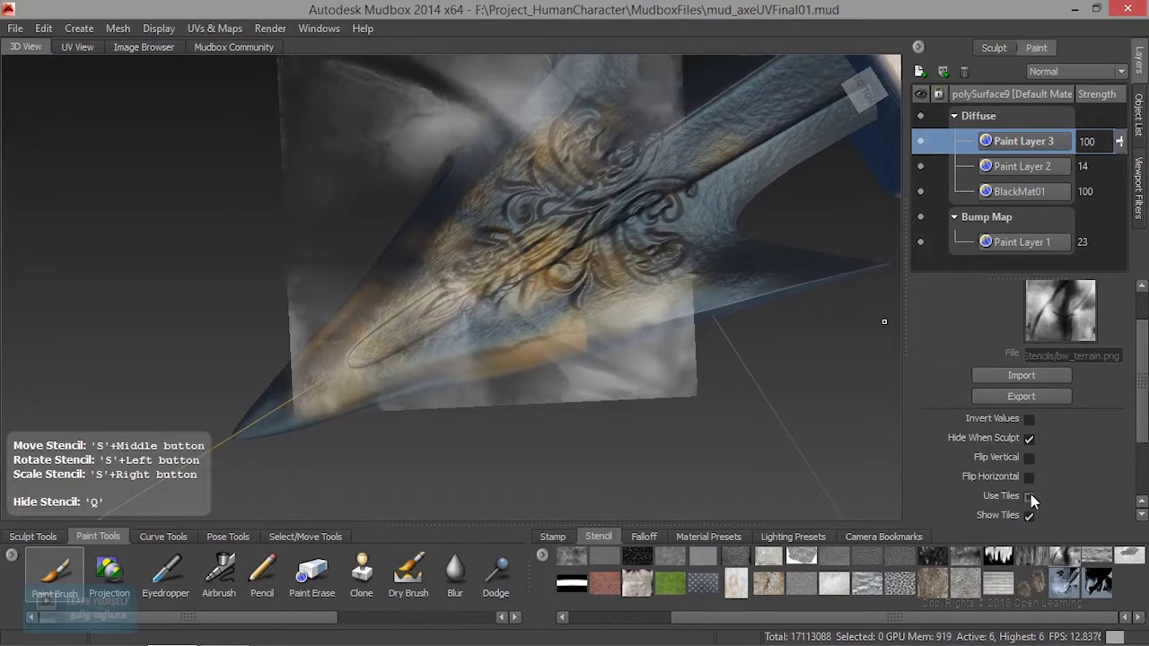
pyautogui.press('q')
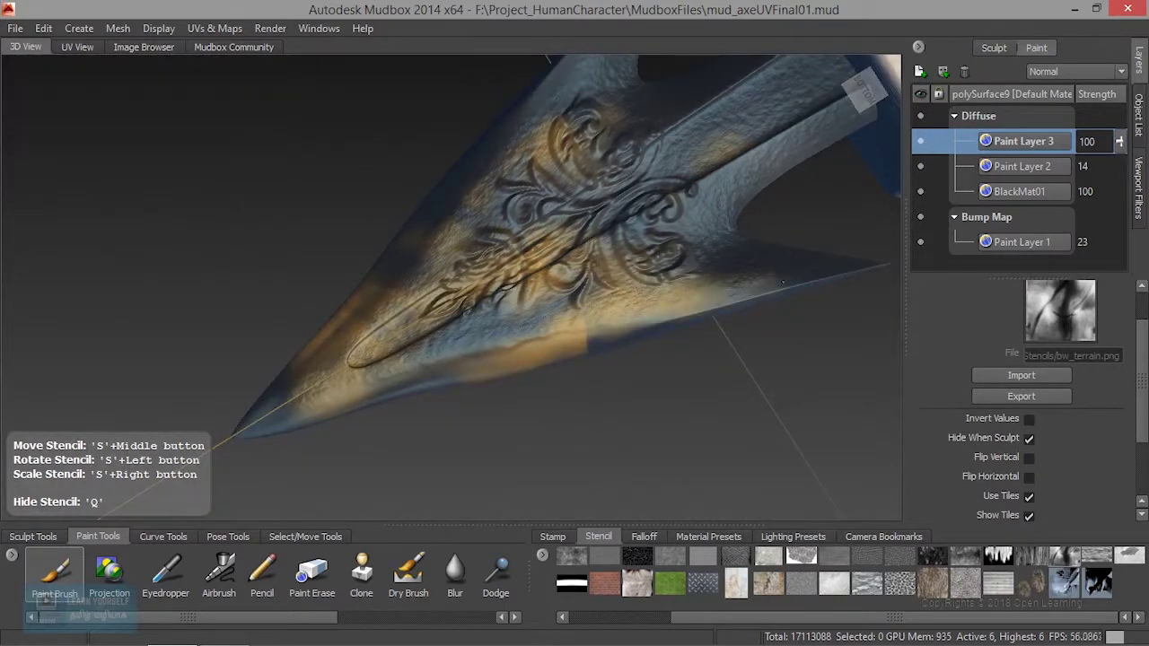
pyautogui.press('q')
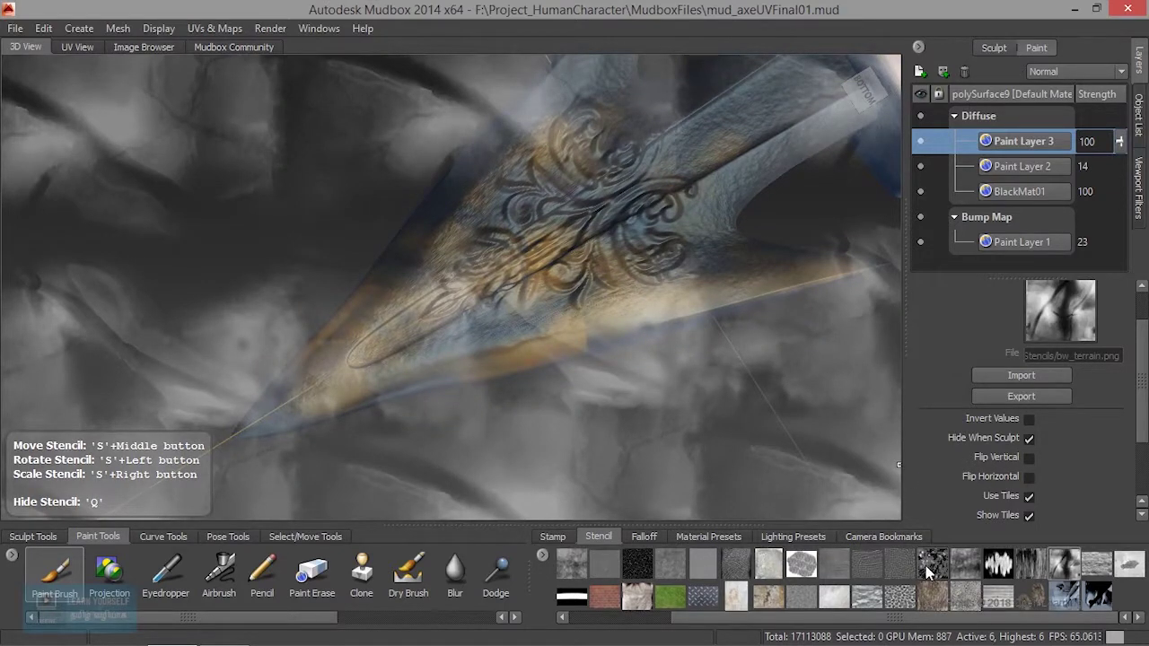
# Step: Switch to the bw_splattered.png stencil and dab orange rust specks onto the shaft, ornament and upper edge
pyautogui.click(930, 571)
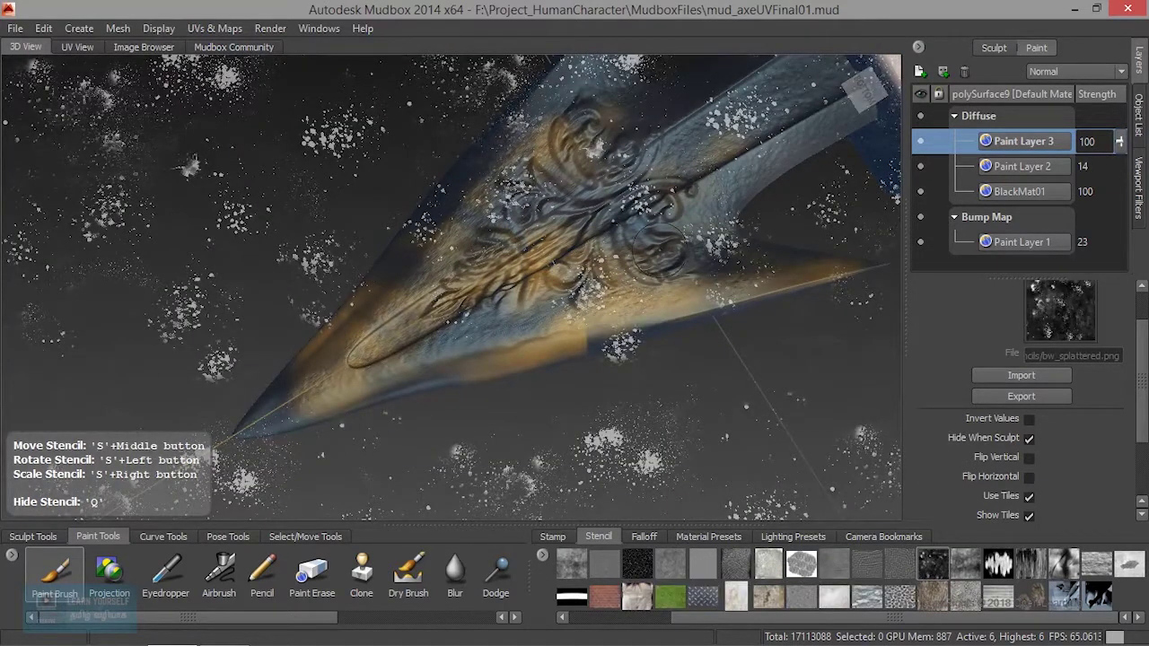
pyautogui.press('q')
pyautogui.moveTo(739, 129); pyautogui.dragTo(737, 108)
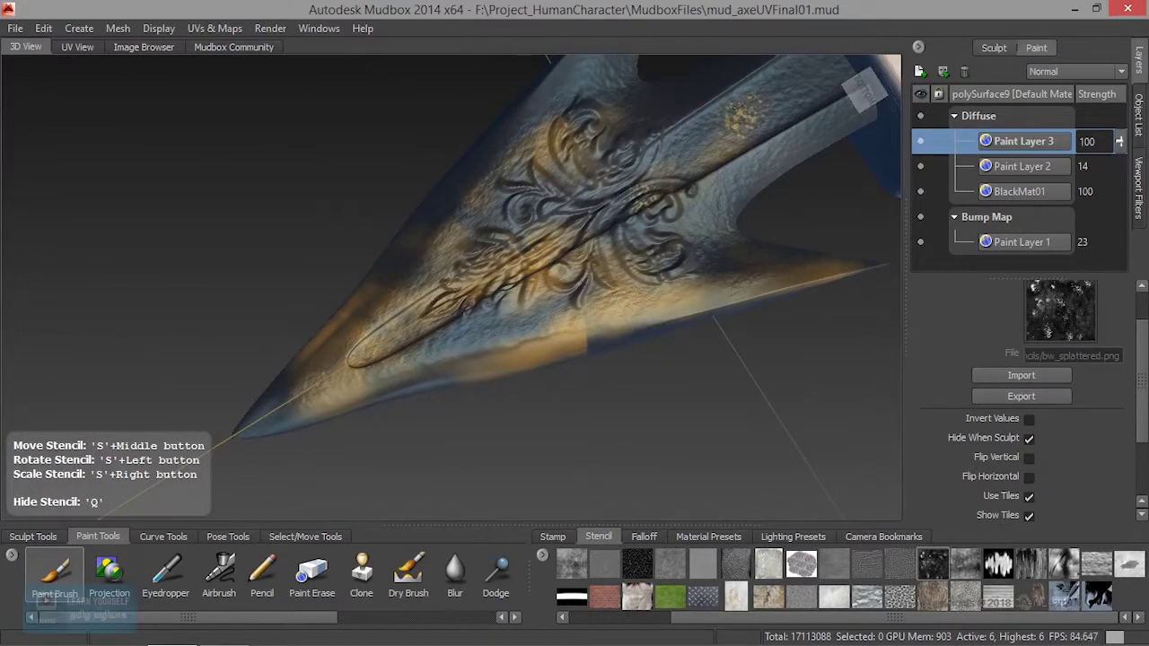
pyautogui.moveTo(496, 217)
pyautogui.mouseDown()
pyautogui.moveTo(518, 187)
pyautogui.moveTo(498, 136)
pyautogui.mouseUp()
pyautogui.moveTo(438, 257); pyautogui.dragTo(412, 264)
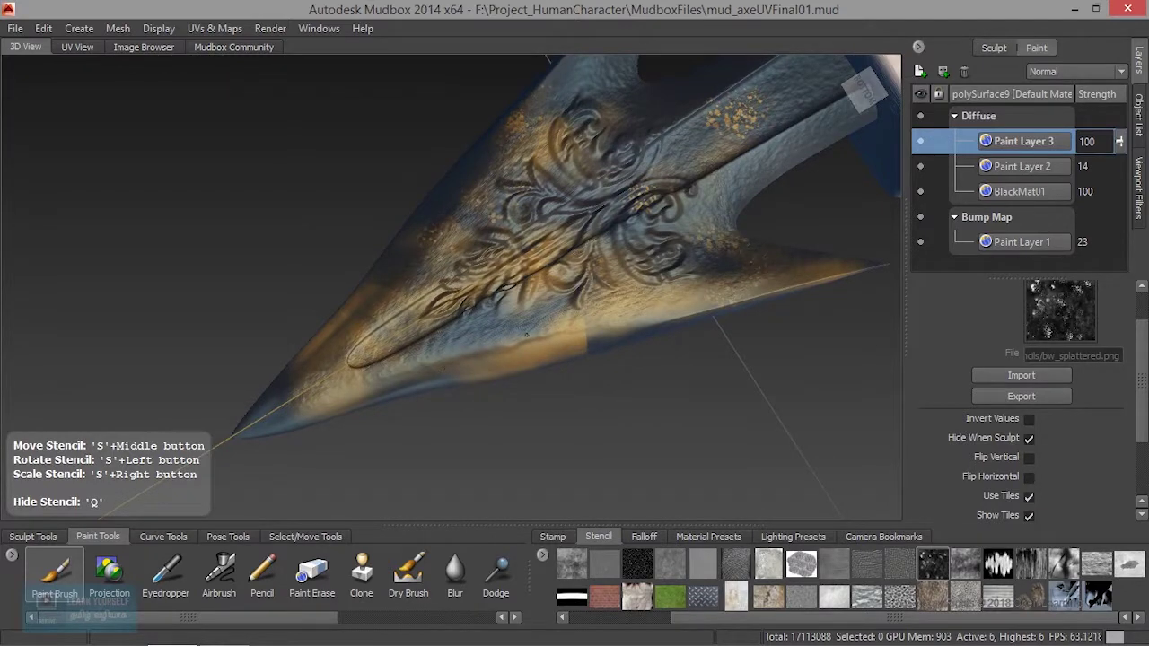
# Step: Paint splattered orange rust specks over the engraved ornament on the opposite side of the spearhead
pyautogui.keyDown('alt'); pyautogui.moveTo(528, 311); pyautogui.dragTo(525, 478); pyautogui.keyUp('alt')
pyautogui.moveTo(611, 301); pyautogui.dragTo(637, 275)
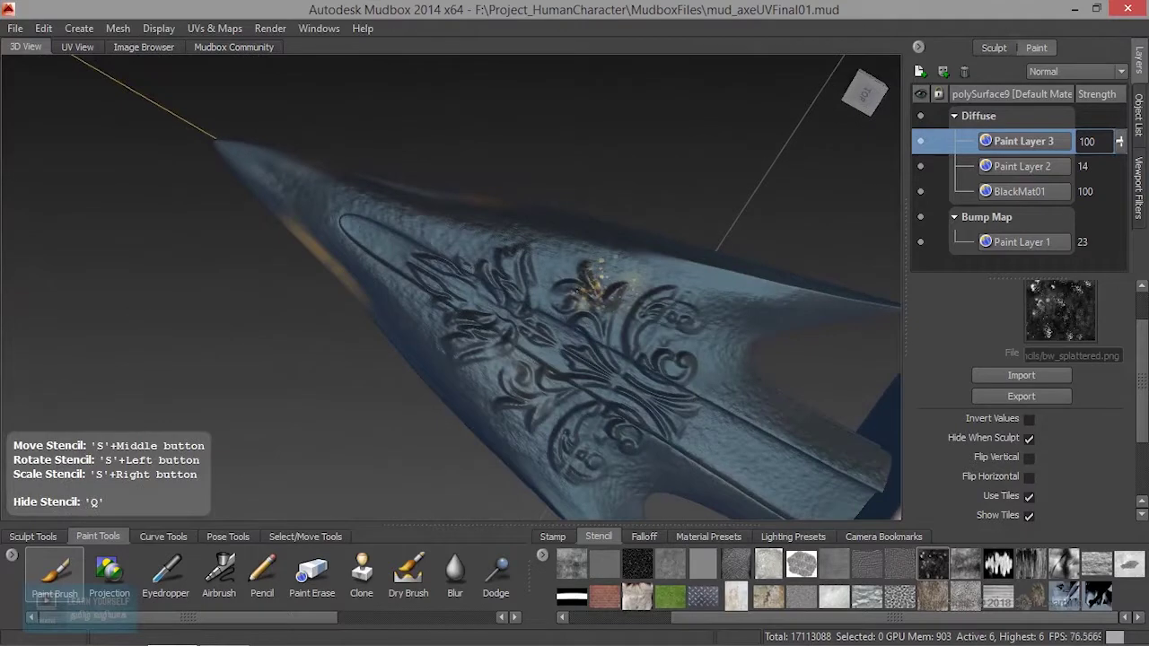
pyautogui.moveTo(606, 348); pyautogui.dragTo(626, 352)
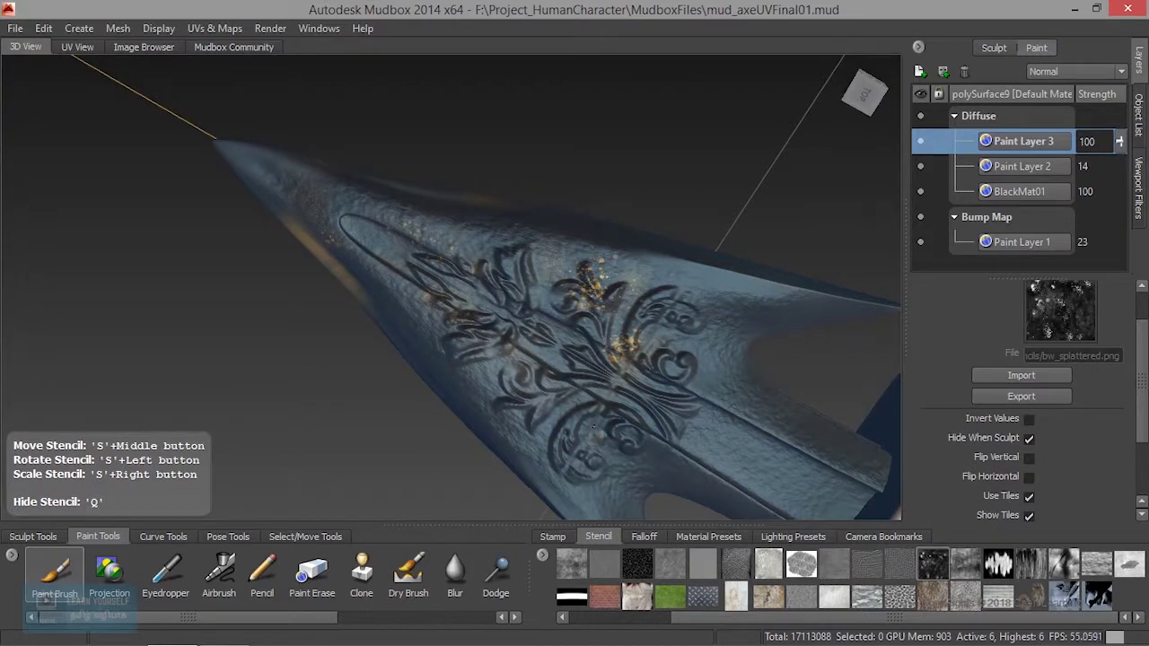
pyautogui.press('q')
pyautogui.moveTo(588, 341)
pyautogui.keyDown('alt'); pyautogui.mouseDown()
pyautogui.moveTo(628, 352)
pyautogui.moveTo(558, 334)
pyautogui.moveTo(643, 275)
pyautogui.moveTo(633, 260)
pyautogui.mouseUp(); pyautogui.keyUp('alt')
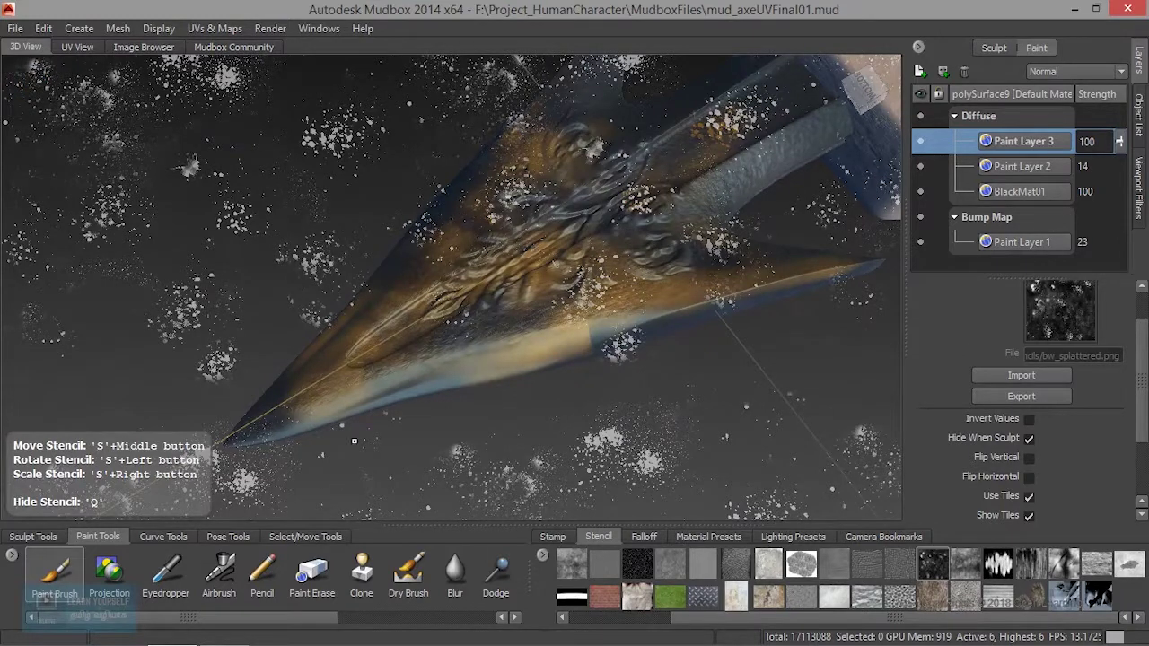
# Step: Hide the splattered stencil and reduce Paint Layer 3's strength to 28 to soften the spearhead's rust
pyautogui.press('q')
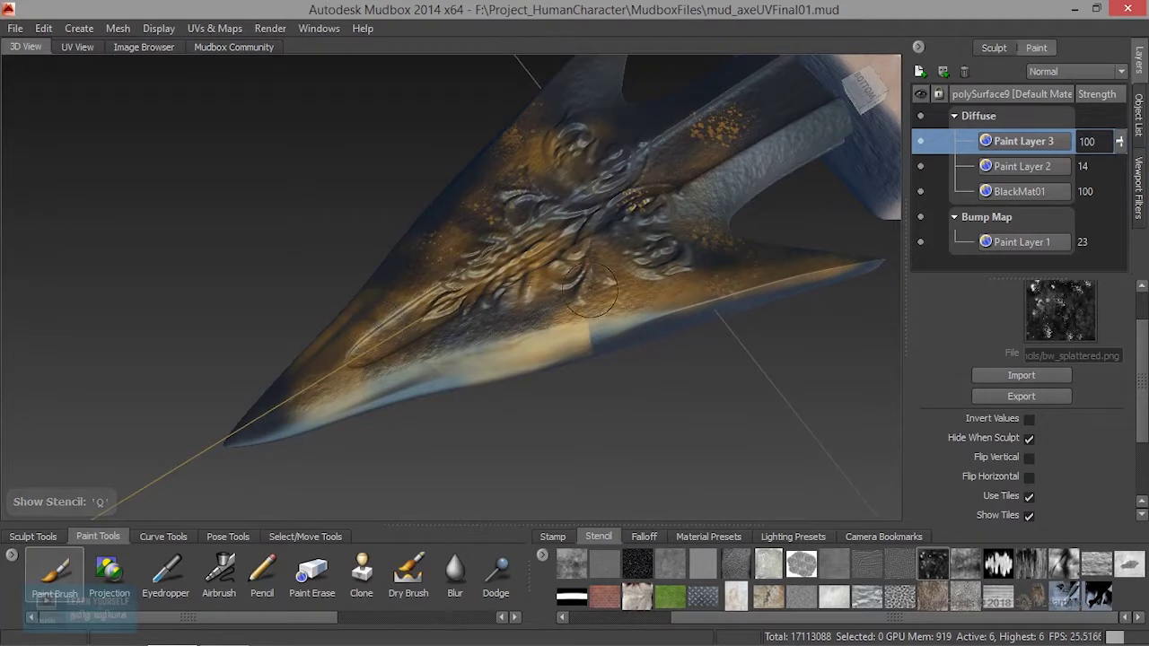
pyautogui.moveTo(1120, 147); pyautogui.dragTo(1120, 213)
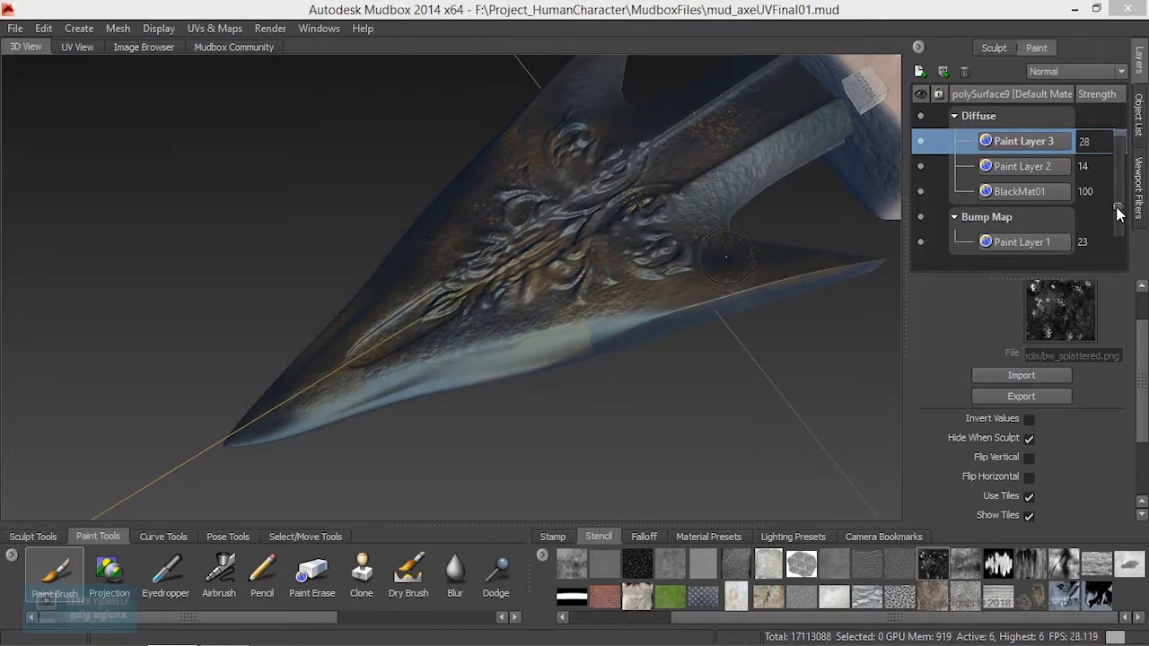
# Step: Project the tiled bw_skin09.jpg stencil onto the engraved axe blade with the Projection brush on Paint Layer 3
pyautogui.moveTo(575, 269)
pyautogui.keyDown('alt'); pyautogui.mouseDown()
pyautogui.moveTo(561, 332)
pyautogui.moveTo(539, 314)
pyautogui.moveTo(539, 242)
pyautogui.moveTo(565, 233)
pyautogui.moveTo(552, 220)
pyautogui.moveTo(559, 208)
pyautogui.moveTo(519, 235)
pyautogui.moveTo(468, 316)
pyautogui.moveTo(441, 289)
pyautogui.moveTo(570, 292)
pyautogui.moveTo(607, 385)
pyautogui.mouseUp(); pyautogui.keyUp('alt')
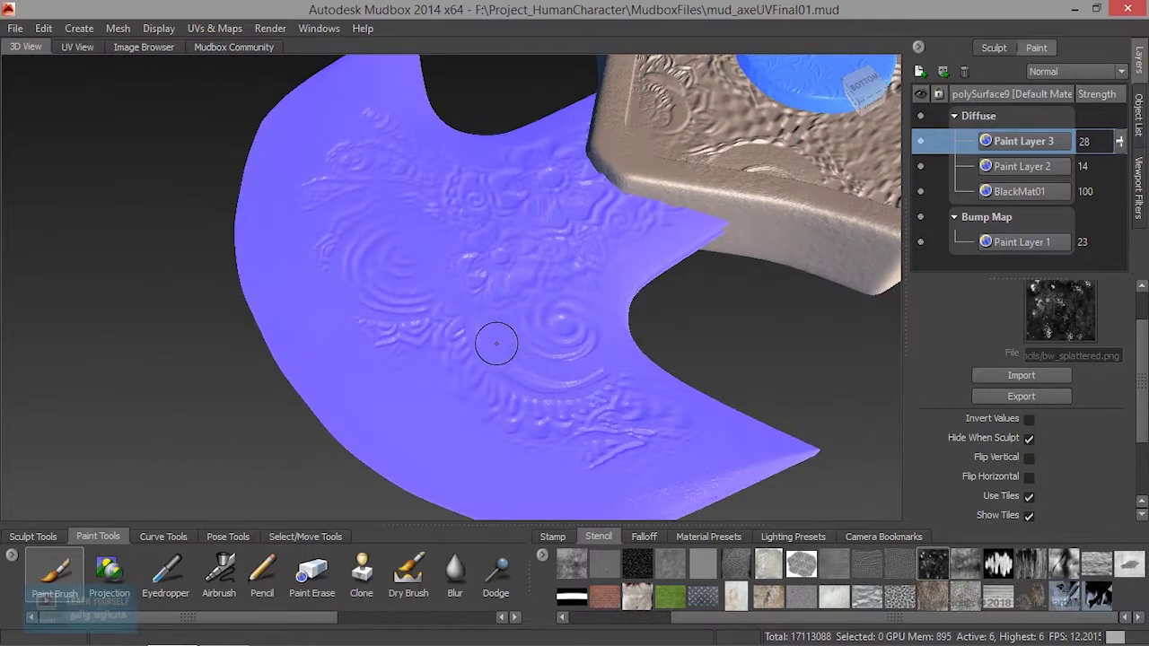
pyautogui.click(109, 579)
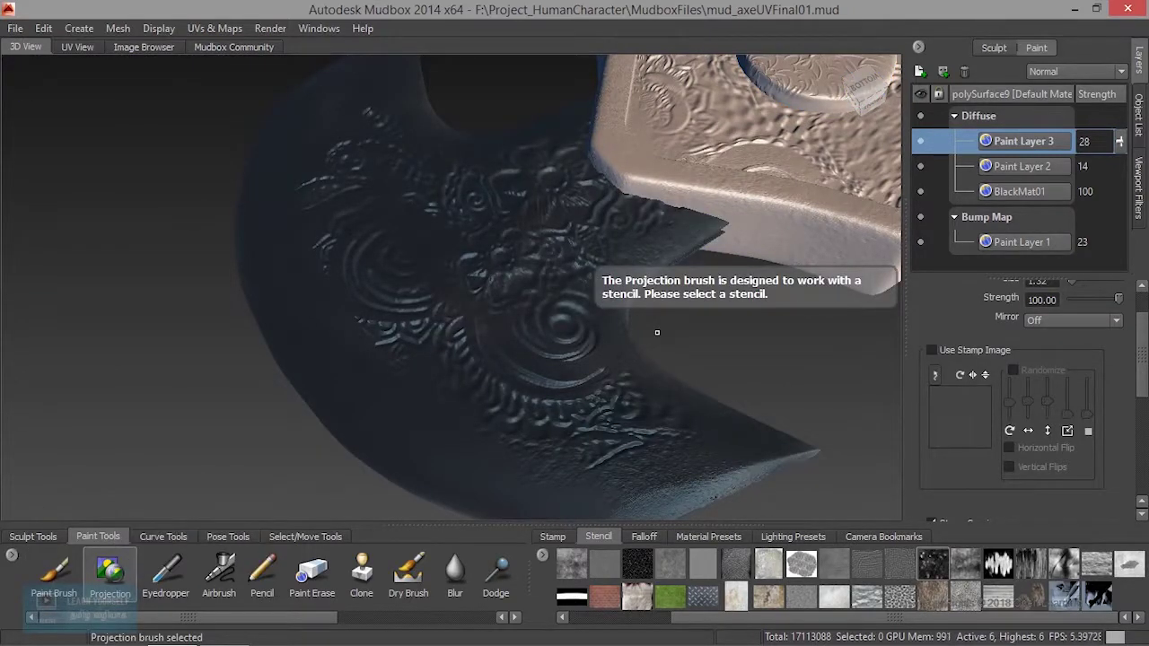
pyautogui.keyDown('alt'); pyautogui.moveTo(510, 351); pyautogui.dragTo(564, 407); pyautogui.keyUp('alt')
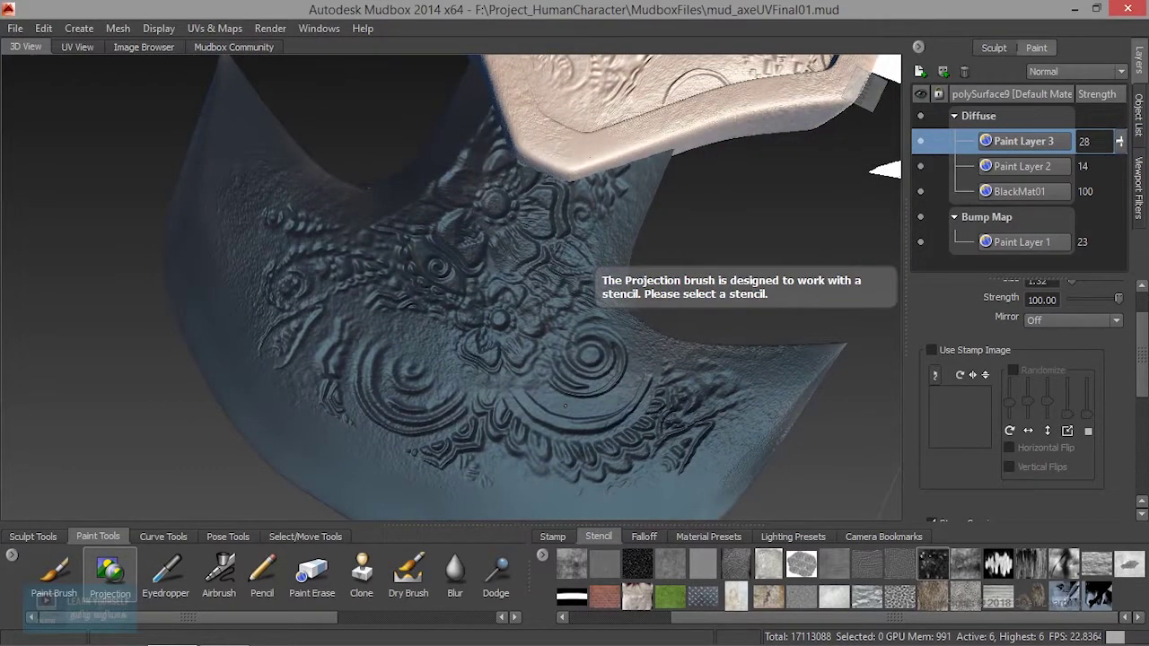
pyautogui.click(894, 564)
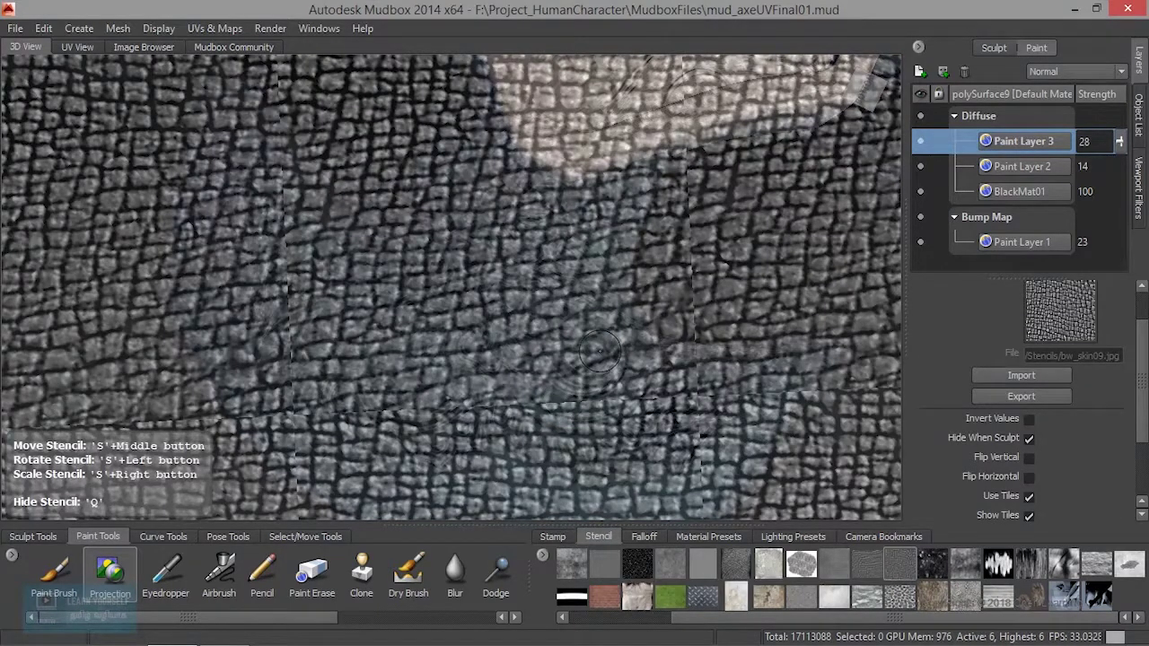
pyautogui.press('q')
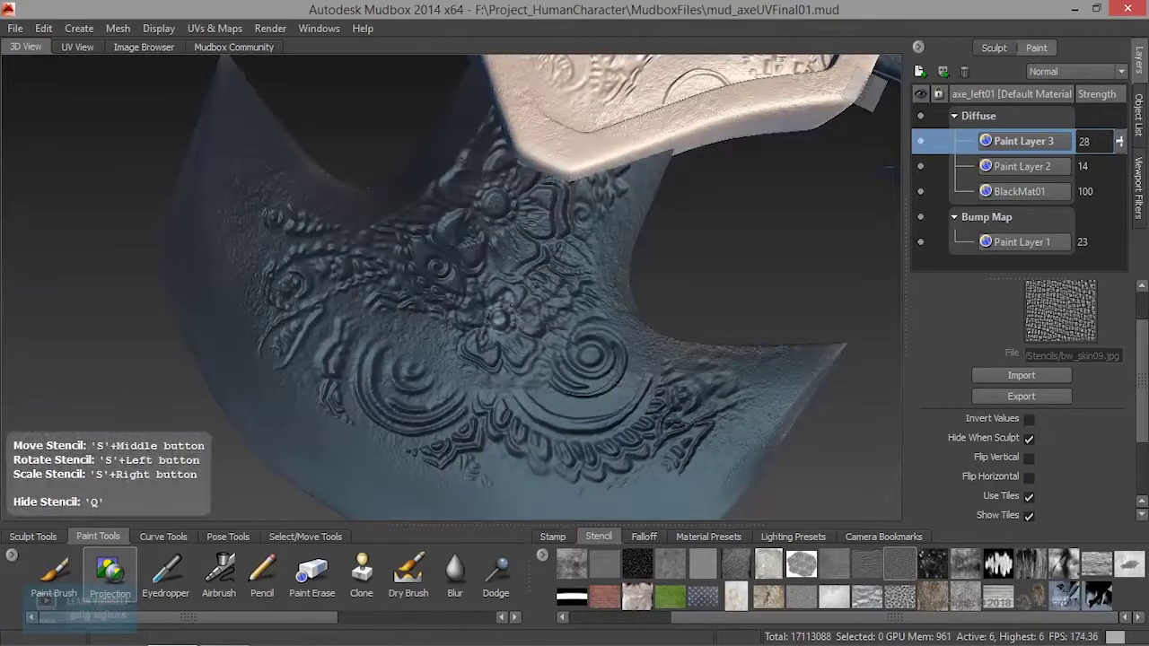
pyautogui.moveTo(408, 322)
pyautogui.mouseDown()
pyautogui.moveTo(380, 316)
pyautogui.moveTo(351, 386)
pyautogui.moveTo(499, 372)
pyautogui.moveTo(543, 346)
pyautogui.moveTo(523, 325)
pyautogui.moveTo(580, 369)
pyautogui.moveTo(517, 453)
pyautogui.moveTo(629, 400)
pyautogui.moveTo(763, 395)
pyautogui.moveTo(629, 469)
pyautogui.moveTo(381, 454)
pyautogui.moveTo(312, 364)
pyautogui.moveTo(269, 337)
pyautogui.moveTo(264, 243)
pyautogui.moveTo(225, 131)
pyautogui.moveTo(204, 229)
pyautogui.moveTo(224, 332)
pyautogui.moveTo(292, 395)
pyautogui.mouseUp()
pyautogui.moveTo(705, 452); pyautogui.dragTo(730, 448)
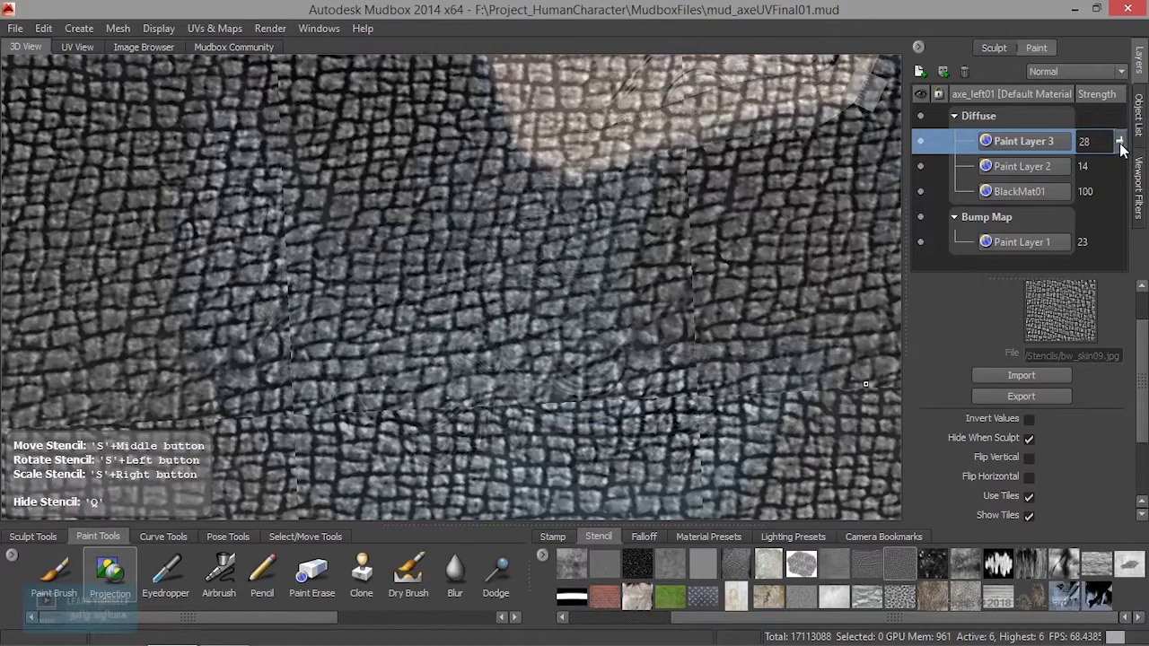
# Step: Hide the skin stencil and lower Paint Layer 3's strength to 0
pyautogui.moveTo(1120, 148); pyautogui.dragTo(1119, 170)
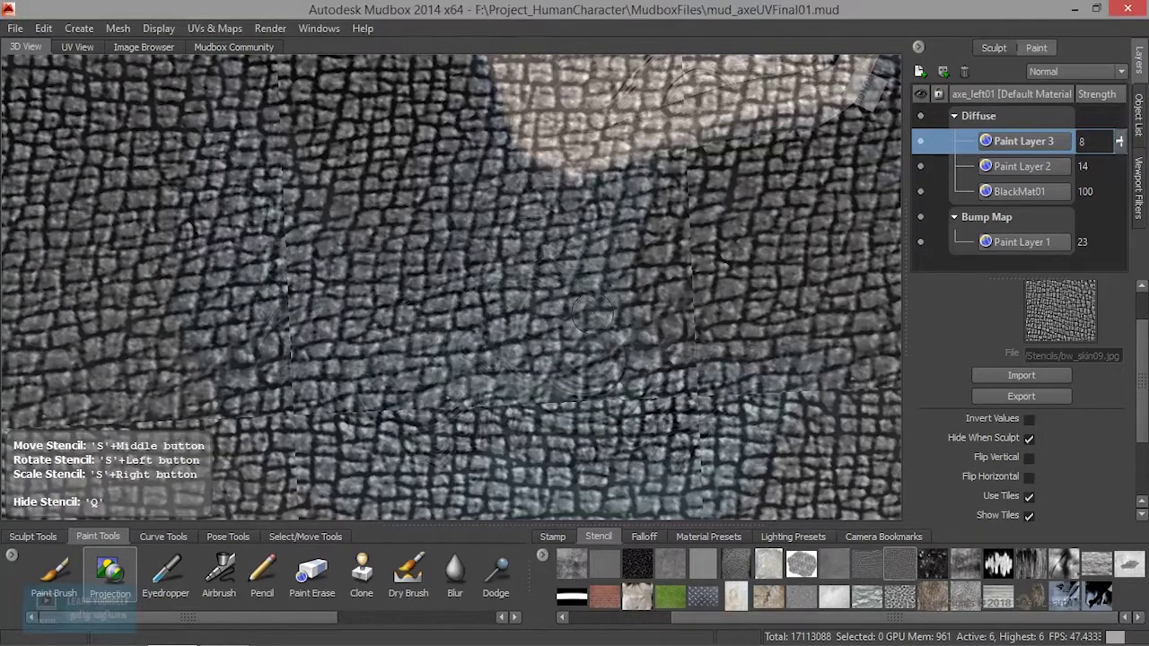
pyautogui.press('q')
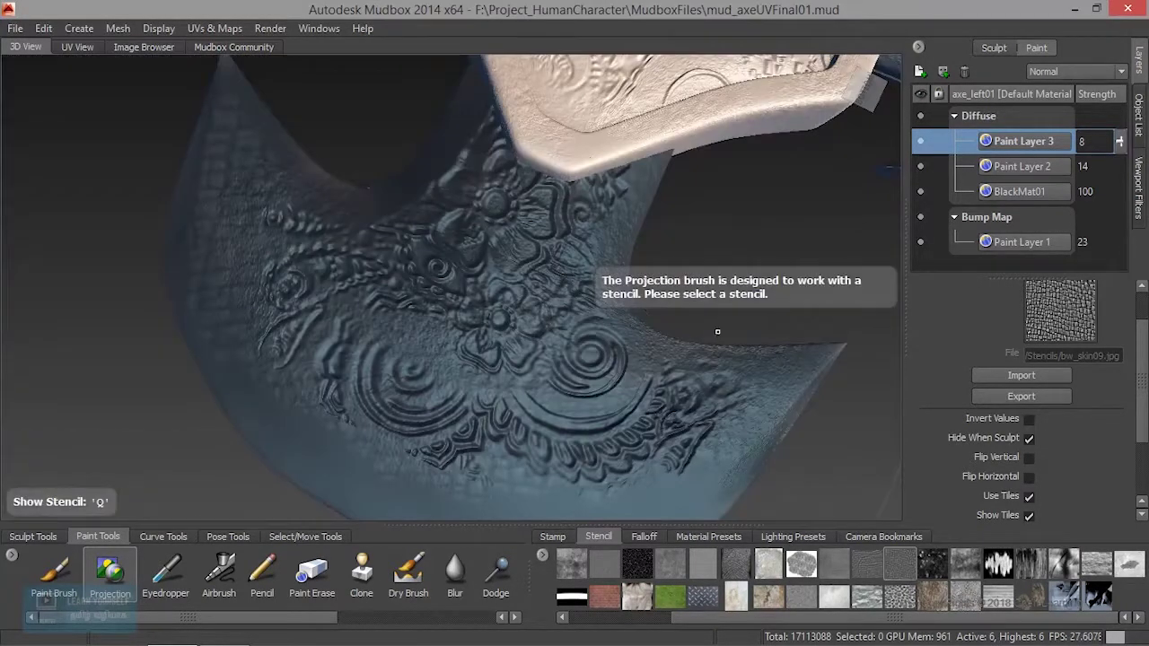
pyautogui.moveTo(1120, 148); pyautogui.dragTo(1121, 160)
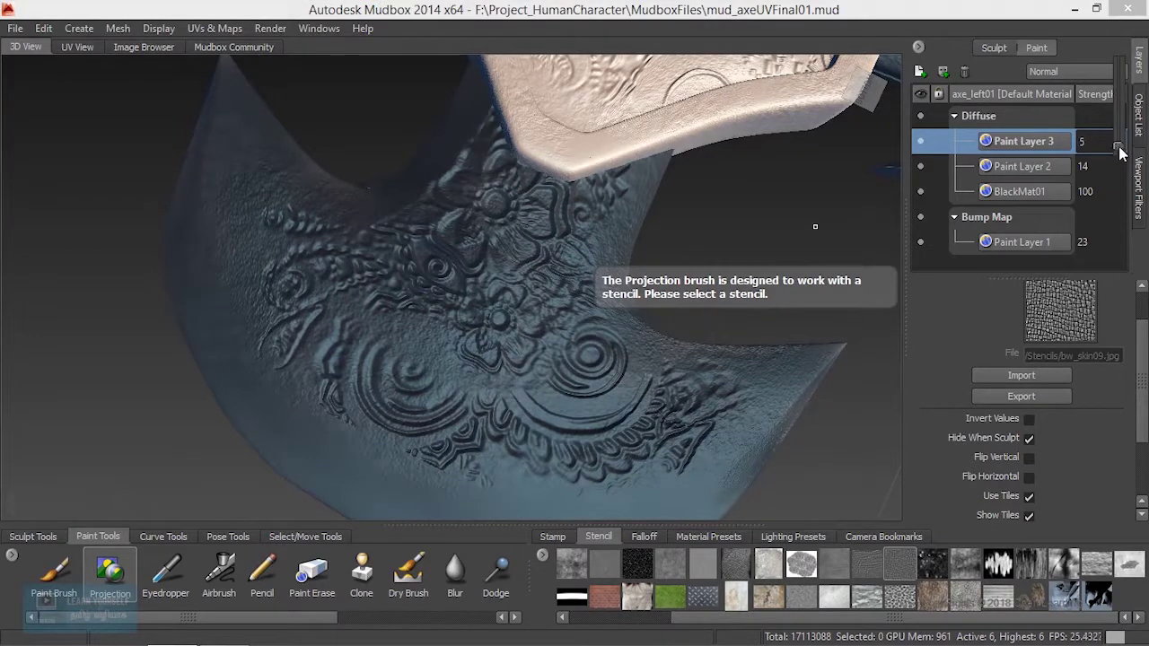
# Step: Choose the rgb_rust.jpg stencil and create and select a 2048 TIFF [8 bit, RGBA] diffuse layer named Paint Layer 4
pyautogui.keyDown('alt'); pyautogui.moveTo(798, 287); pyautogui.dragTo(575, 310); pyautogui.keyUp('alt')
pyautogui.keyDown('alt'); pyautogui.moveTo(447, 396); pyautogui.dragTo(443, 214, button='middle'); pyautogui.keyUp('alt')
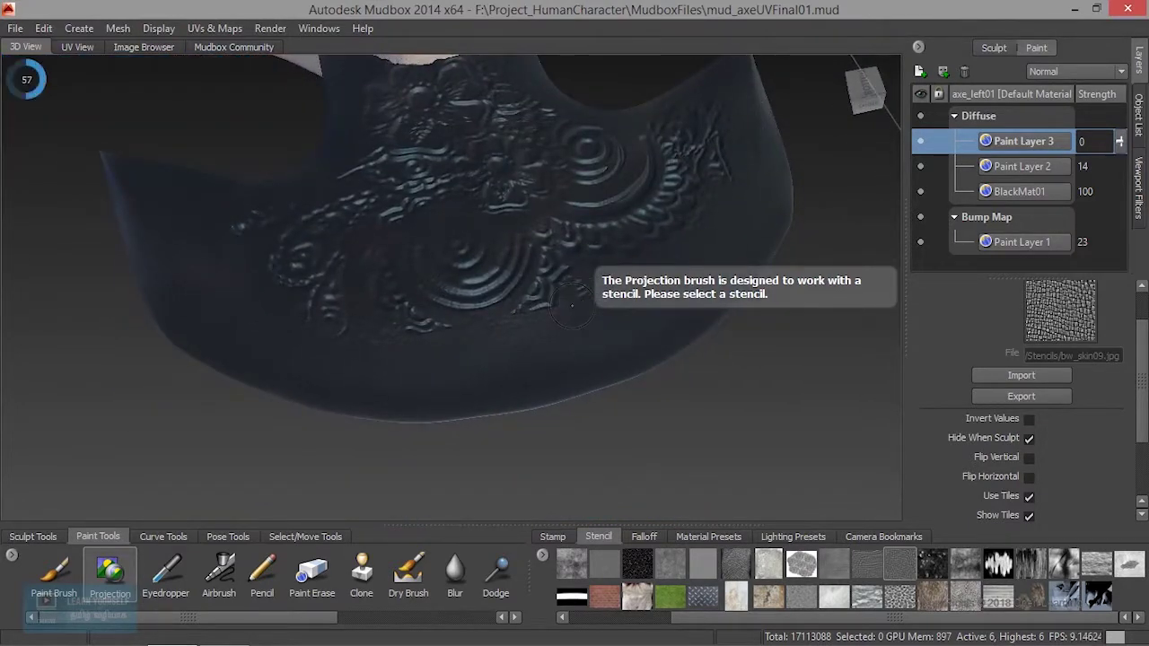
pyautogui.scroll(5, 612, 469)
pyautogui.keyDown('alt'); pyautogui.moveTo(615, 467); pyautogui.dragTo(619, 393); pyautogui.keyUp('alt')
pyautogui.keyDown('alt'); pyautogui.moveTo(619, 392); pyautogui.dragTo(499, 506, button='middle'); pyautogui.keyUp('alt')
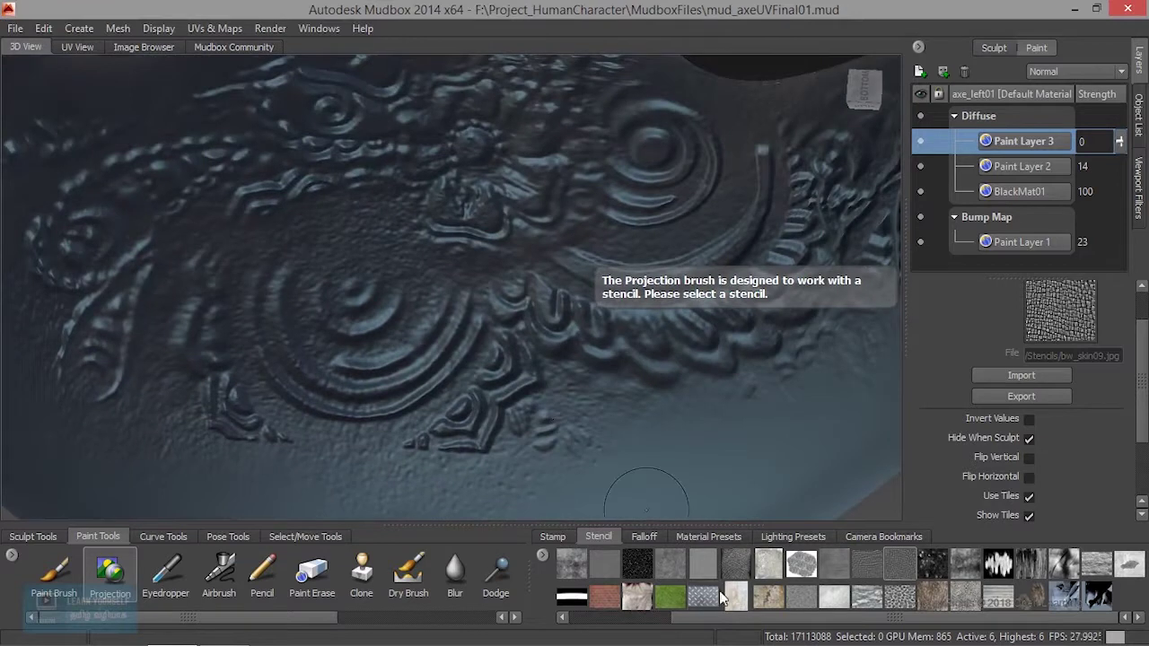
pyautogui.click(766, 597)
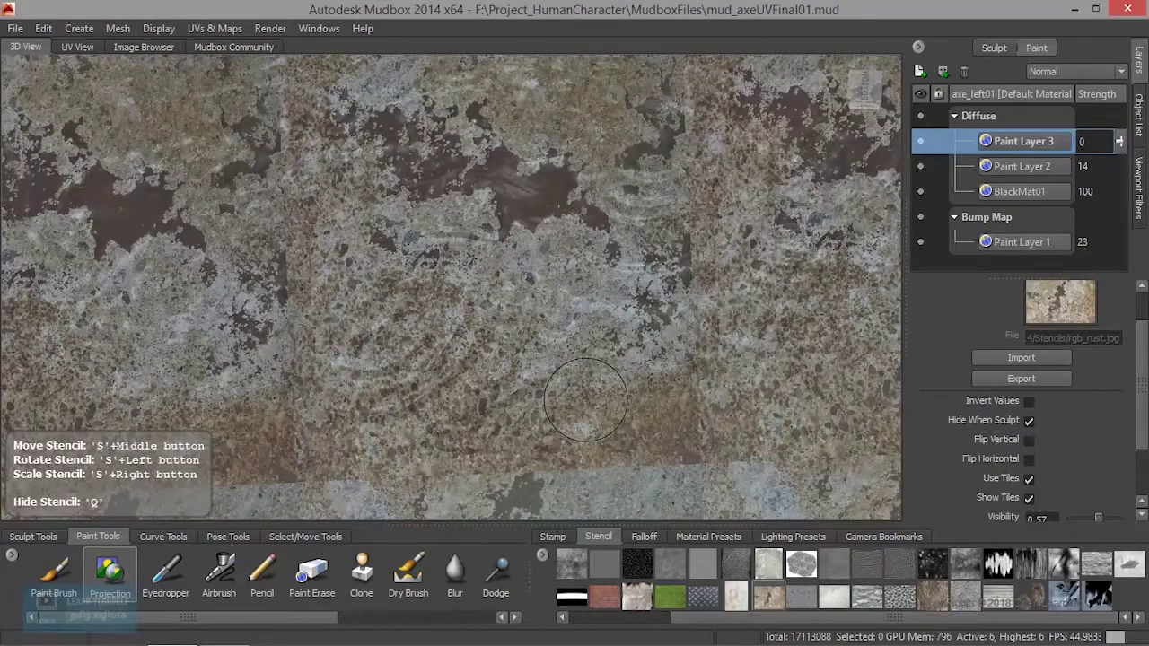
pyautogui.click(926, 72)
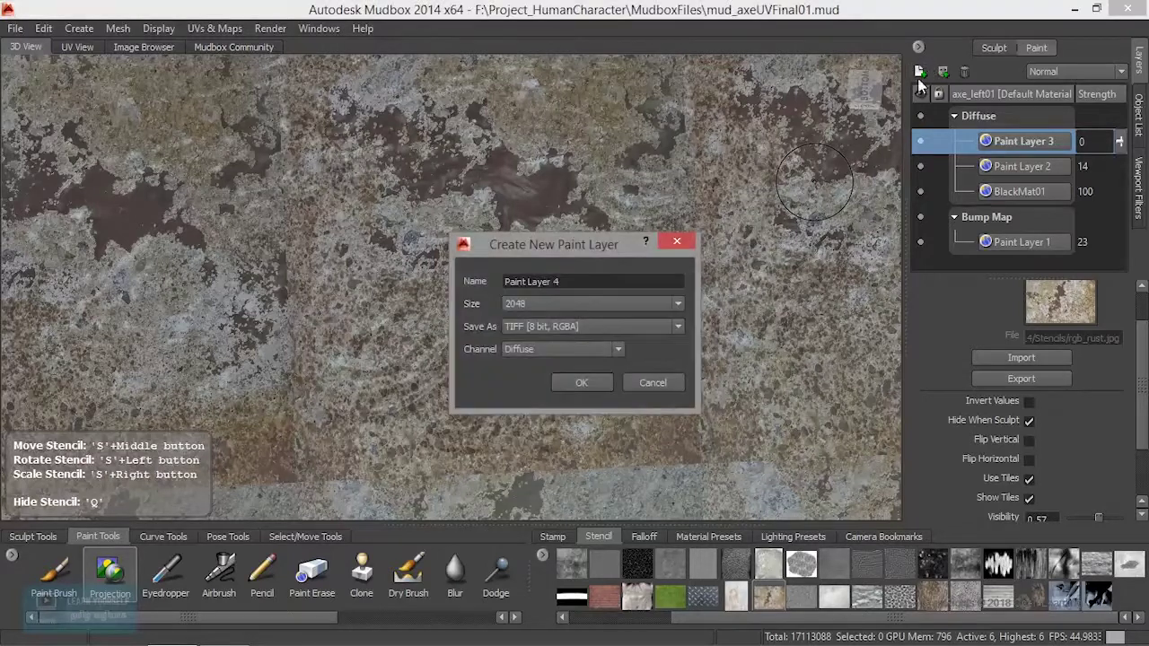
pyautogui.click(583, 383)
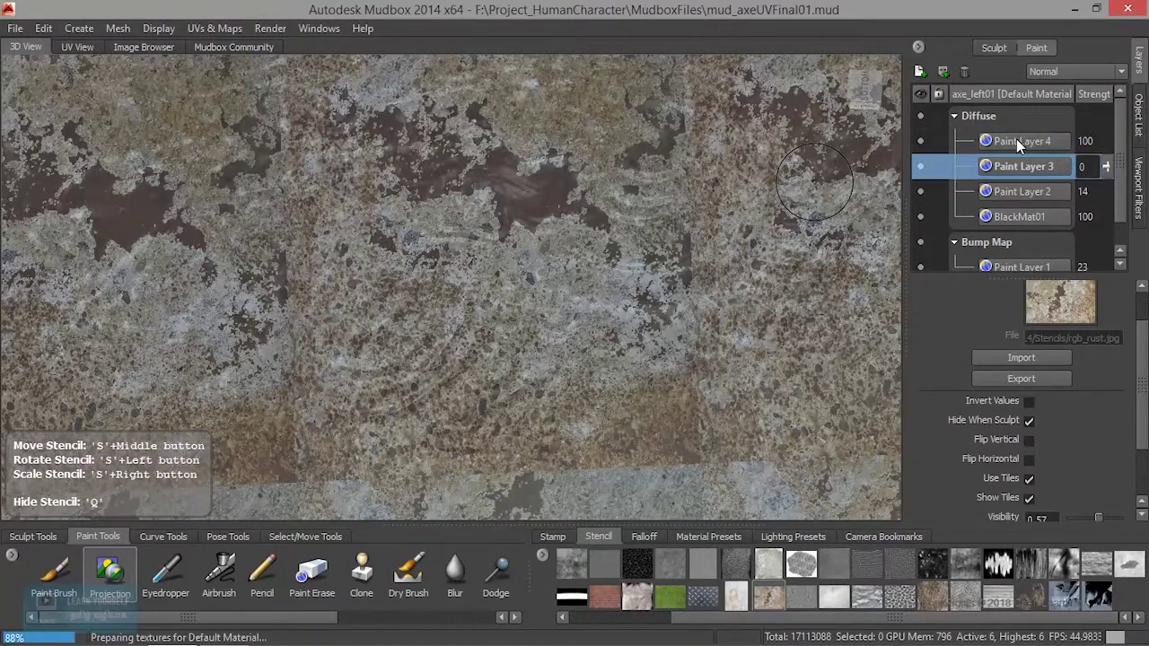
pyautogui.click(1018, 141)
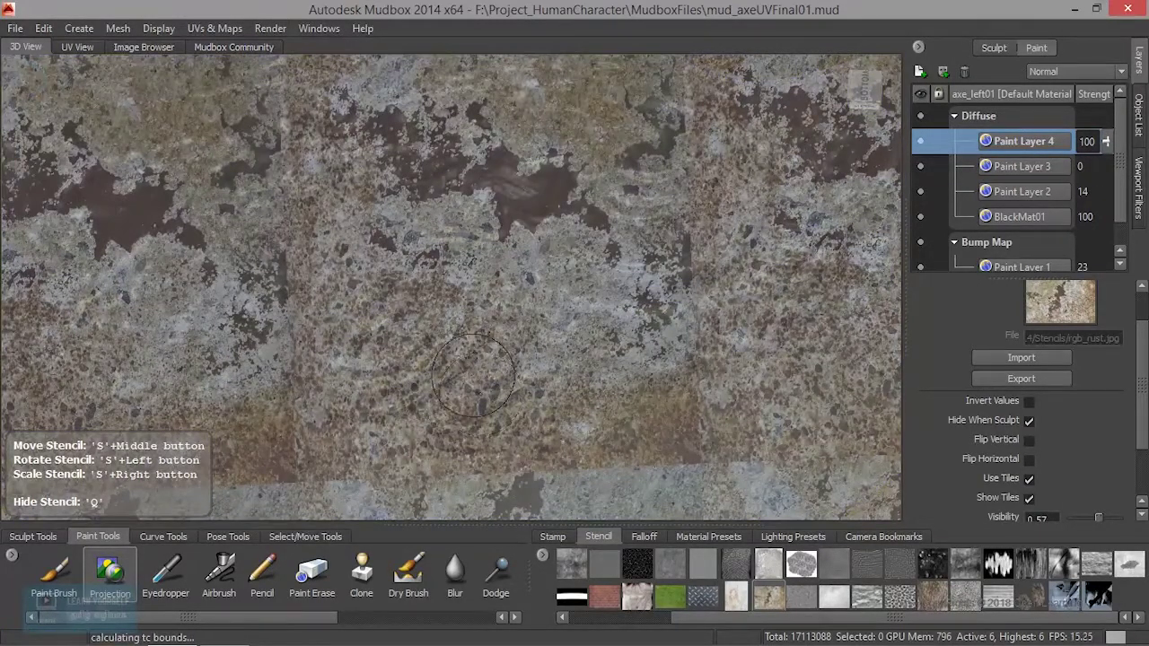
# Step: Project the rgb_rust.jpg stencil over the blade's engraved ornament, covering the spirals, flowers and surrounding carving on Paint Layer 4
pyautogui.moveTo(476, 358)
pyautogui.mouseDown()
pyautogui.moveTo(501, 354)
pyautogui.moveTo(449, 305)
pyautogui.moveTo(467, 242)
pyautogui.moveTo(422, 180)
pyautogui.moveTo(404, 126)
pyautogui.moveTo(388, 130)
pyautogui.mouseUp()
pyautogui.keyDown('alt'); pyautogui.moveTo(388, 135); pyautogui.dragTo(526, 216, button='middle'); pyautogui.keyUp('alt')
pyautogui.moveTo(481, 270)
pyautogui.mouseDown()
pyautogui.moveTo(433, 282)
pyautogui.moveTo(310, 255)
pyautogui.moveTo(331, 203)
pyautogui.moveTo(214, 230)
pyautogui.moveTo(278, 280)
pyautogui.moveTo(364, 310)
pyautogui.moveTo(296, 440)
pyautogui.moveTo(629, 449)
pyautogui.moveTo(539, 503)
pyautogui.moveTo(314, 494)
pyautogui.mouseUp()
pyautogui.moveTo(556, 395)
pyautogui.mouseDown()
pyautogui.moveTo(539, 225)
pyautogui.moveTo(754, 158)
pyautogui.mouseUp()
pyautogui.keyDown('alt'); pyautogui.moveTo(629, 269); pyautogui.dragTo(511, 265); pyautogui.keyUp('alt')
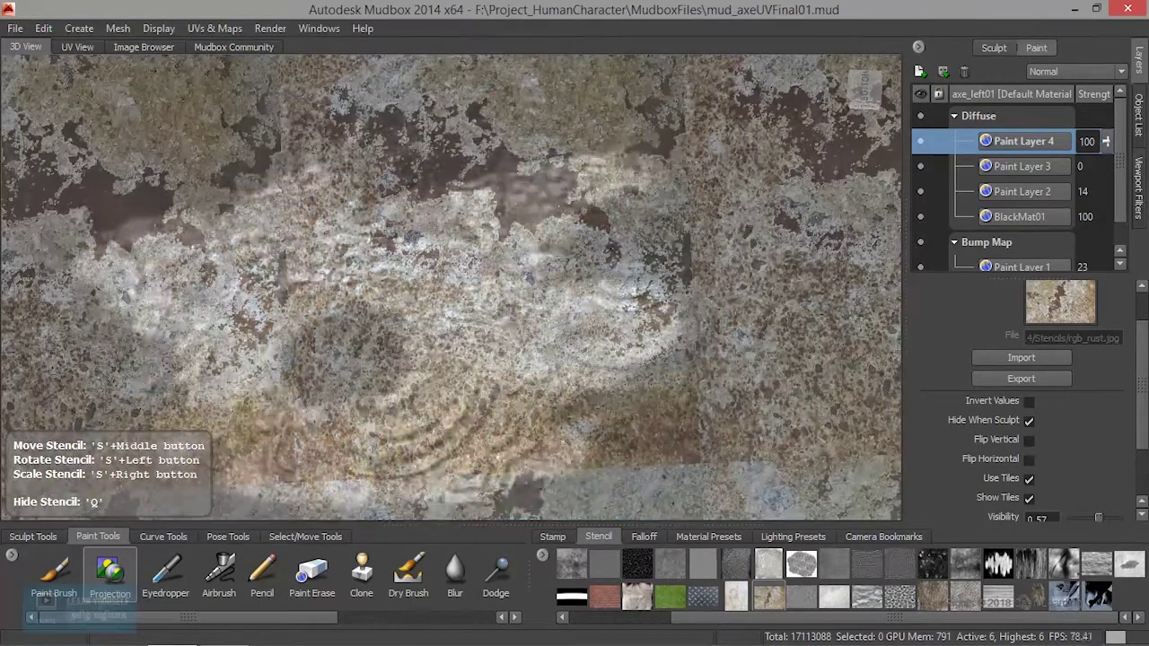
pyautogui.keyDown('alt'); pyautogui.moveTo(745, 301); pyautogui.dragTo(692, 306, button='right'); pyautogui.keyUp('alt')
pyautogui.moveTo(612, 301)
pyautogui.mouseDown()
pyautogui.moveTo(722, 251)
pyautogui.moveTo(530, 235)
pyautogui.mouseUp()
pyautogui.moveTo(447, 330)
pyautogui.mouseDown()
pyautogui.moveTo(696, 323)
pyautogui.moveTo(597, 404)
pyautogui.moveTo(409, 436)
pyautogui.moveTo(516, 193)
pyautogui.moveTo(404, 193)
pyautogui.moveTo(341, 207)
pyautogui.moveTo(287, 296)
pyautogui.moveTo(386, 323)
pyautogui.moveTo(332, 377)
pyautogui.moveTo(359, 381)
pyautogui.mouseUp()
# Step: Hide the rust stencil and reduce Paint Layer 4's strength to 5, checking the blade from several angles
pyautogui.moveTo(1106, 142); pyautogui.dragTo(1106, 152)
pyautogui.press('q')
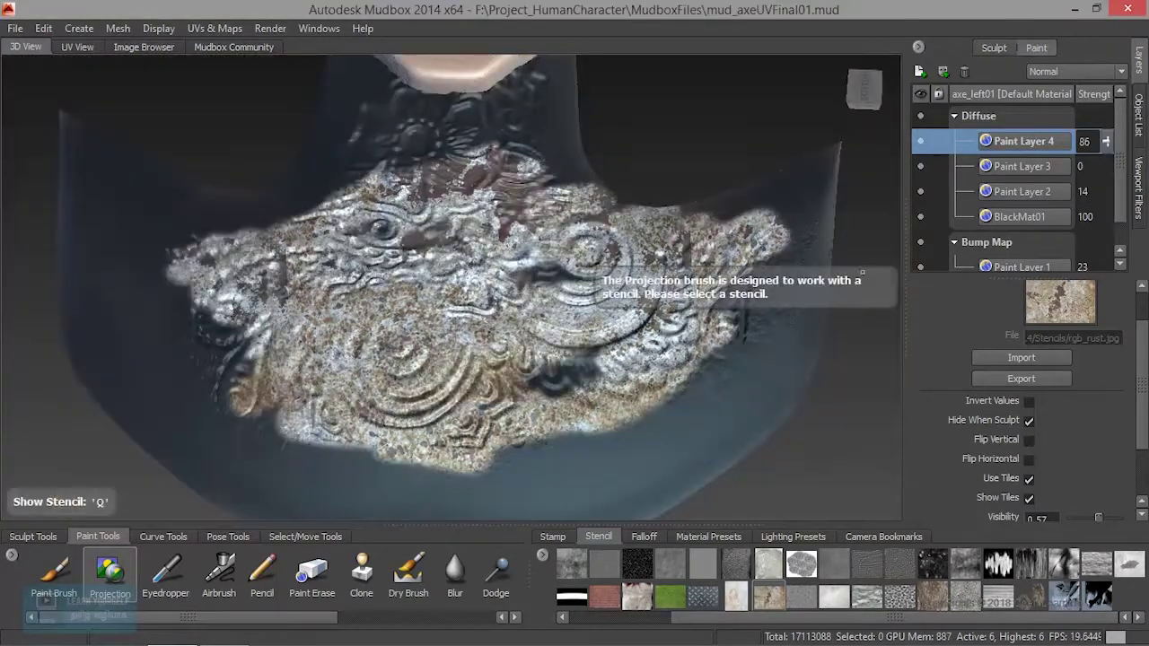
pyautogui.moveTo(1110, 146); pyautogui.dragTo(1106, 218)
pyautogui.moveTo(507, 296)
pyautogui.keyDown('alt'); pyautogui.mouseDown()
pyautogui.moveTo(539, 261)
pyautogui.moveTo(490, 292)
pyautogui.mouseUp(); pyautogui.keyUp('alt')
pyautogui.keyDown('alt'); pyautogui.moveTo(669, 263); pyautogui.dragTo(712, 403, button='middle'); pyautogui.keyUp('alt')
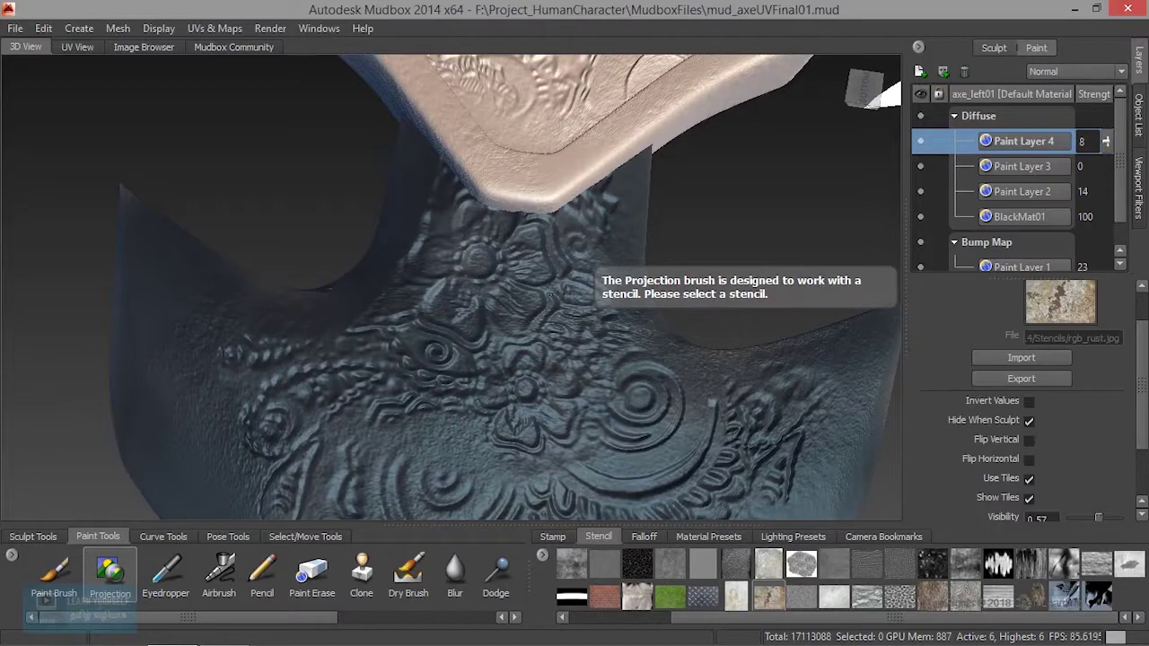
pyautogui.keyDown('alt'); pyautogui.moveTo(414, 292); pyautogui.dragTo(524, 267); pyautogui.keyUp('alt')
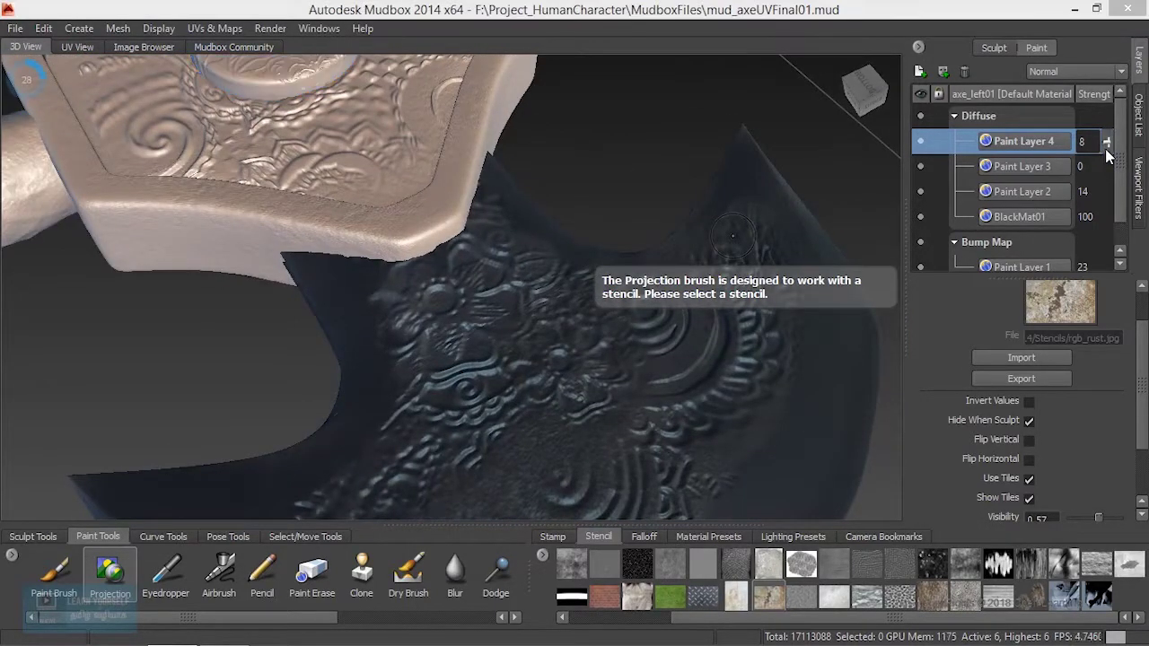
pyautogui.moveTo(1105, 146); pyautogui.dragTo(1108, 153)
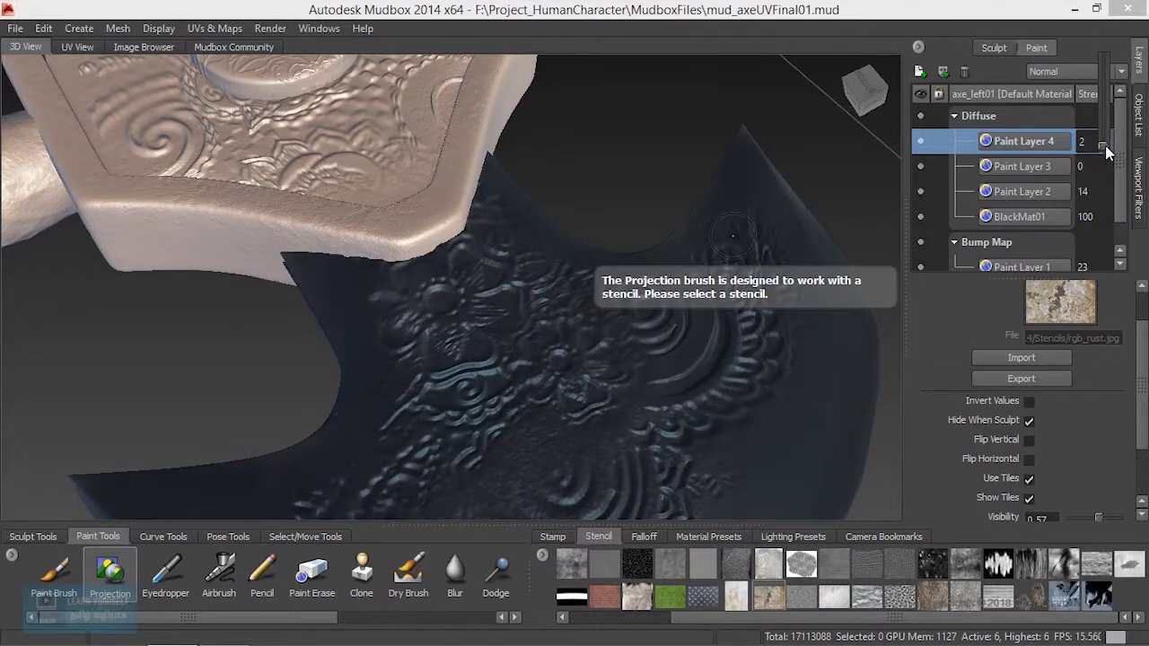
# Step: Switch to the bw_skin08.jpg stencil and preview its tiled pattern over the axe handle's carved grip
pyautogui.moveTo(332, 399)
pyautogui.keyDown('alt'); pyautogui.mouseDown()
pyautogui.moveTo(373, 314)
pyautogui.moveTo(356, 312)
pyautogui.moveTo(395, 328)
pyautogui.mouseUp(); pyautogui.keyUp('alt')
pyautogui.keyDown('alt'); pyautogui.moveTo(395, 328); pyautogui.dragTo(663, 361, button='middle'); pyautogui.keyUp('alt')
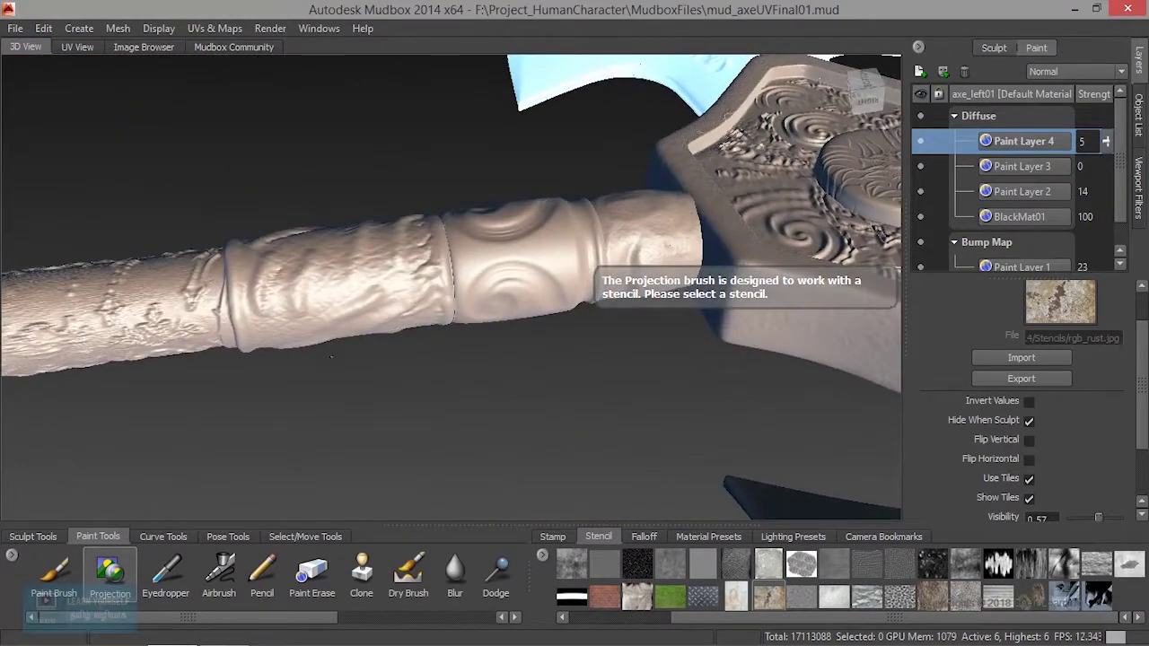
pyautogui.keyDown('alt'); pyautogui.moveTo(283, 363); pyautogui.dragTo(431, 328, button='middle'); pyautogui.keyUp('alt')
pyautogui.keyDown('alt'); pyautogui.moveTo(431, 328); pyautogui.dragTo(502, 301, button='right'); pyautogui.keyUp('alt')
pyautogui.keyDown('alt'); pyautogui.moveTo(503, 301); pyautogui.dragTo(402, 341, button='middle'); pyautogui.keyUp('alt')
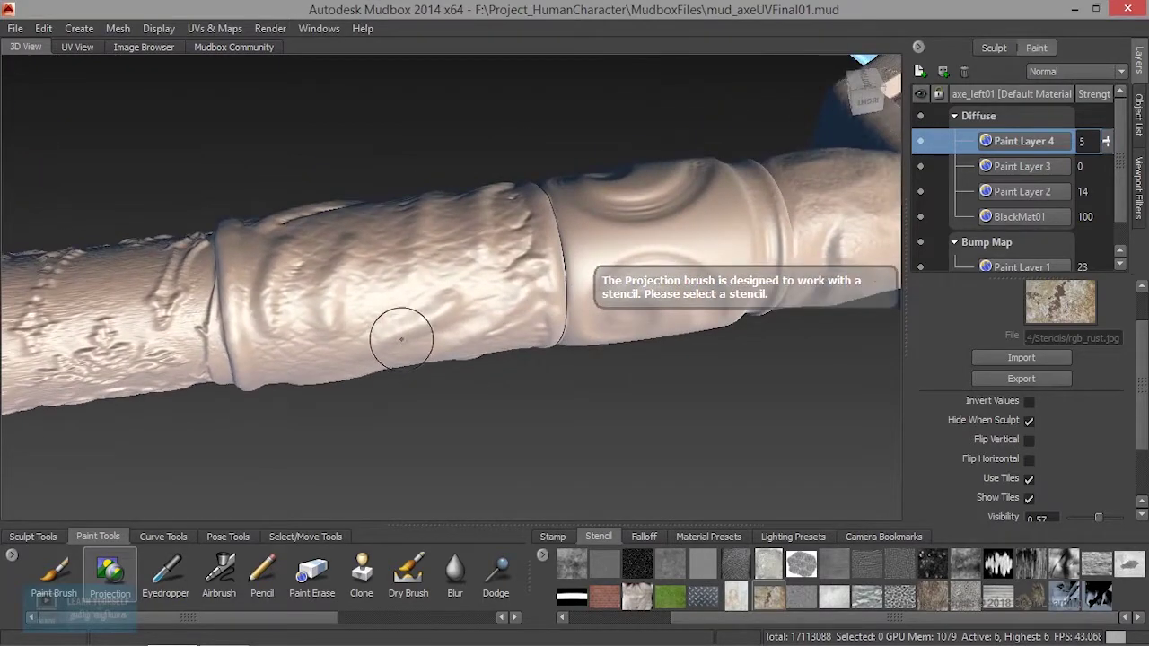
pyautogui.keyDown('alt'); pyautogui.moveTo(347, 297); pyautogui.dragTo(333, 301); pyautogui.keyUp('alt')
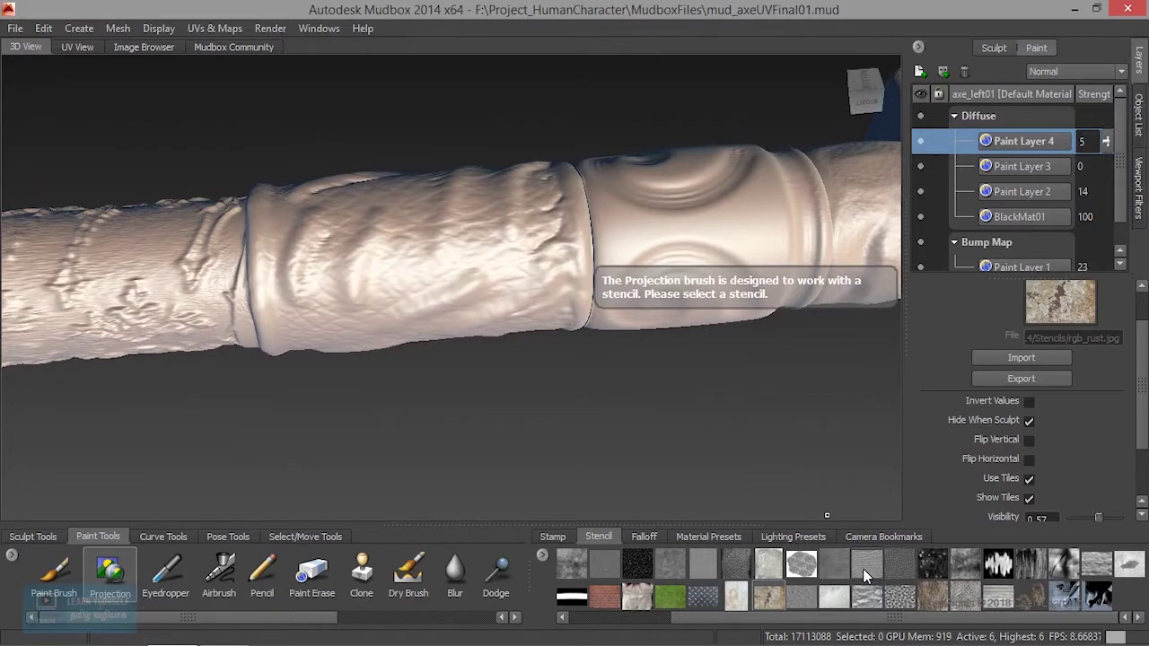
pyautogui.click(865, 566)
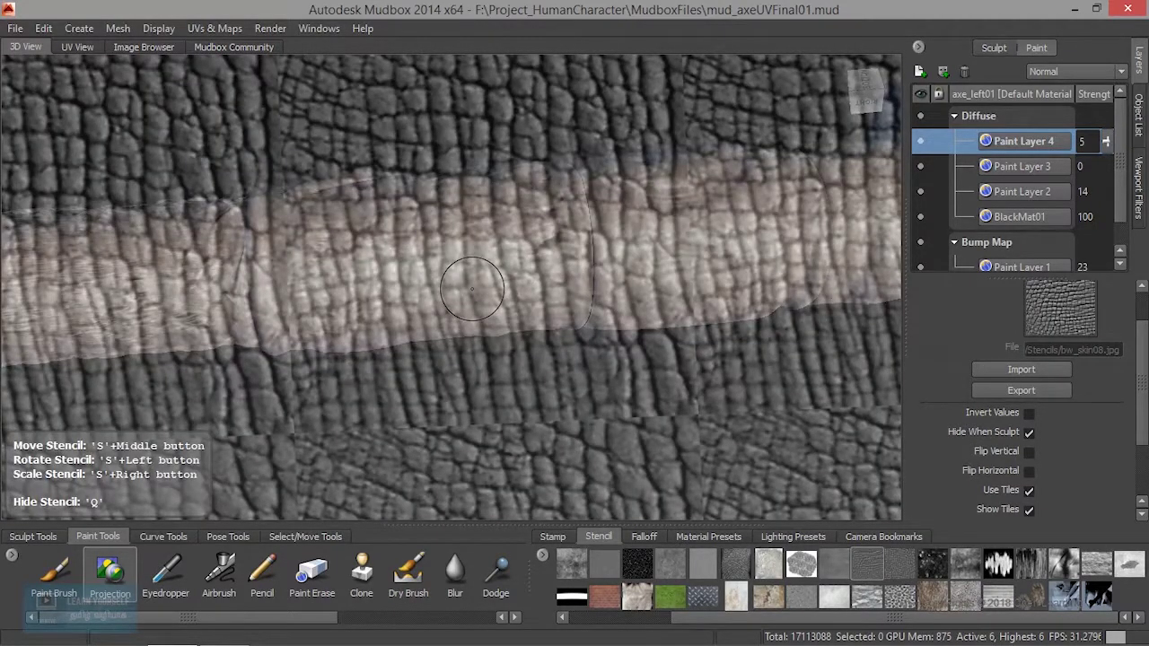
pyautogui.press('q')
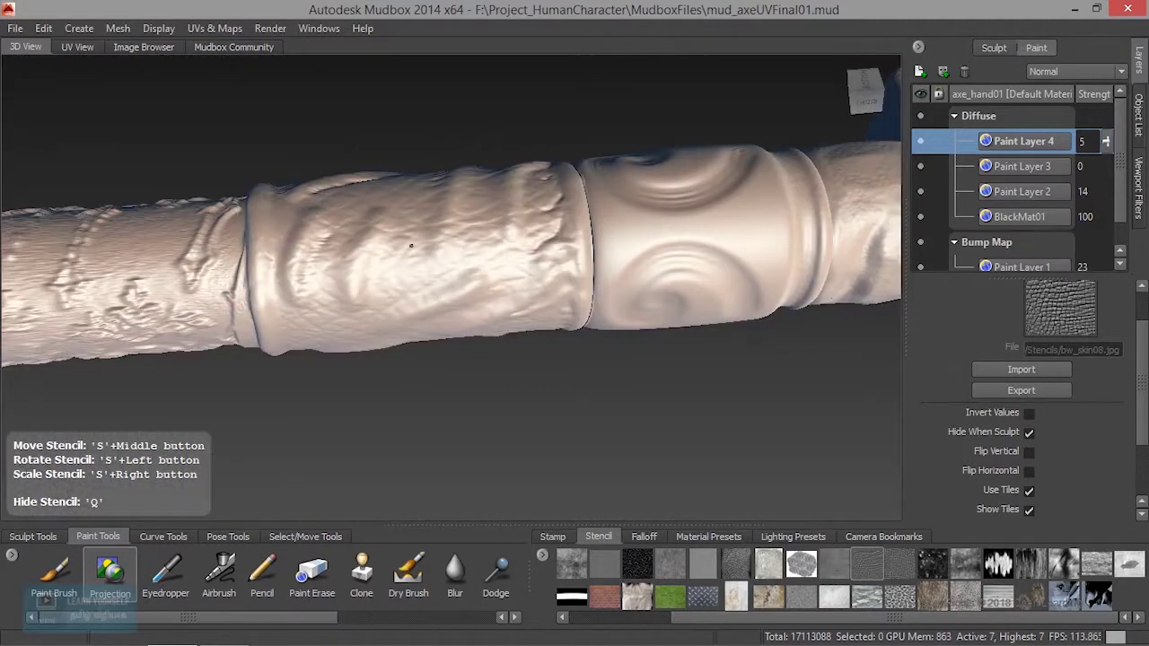
pyautogui.press('q')
pyautogui.press('q')
pyautogui.press('q')
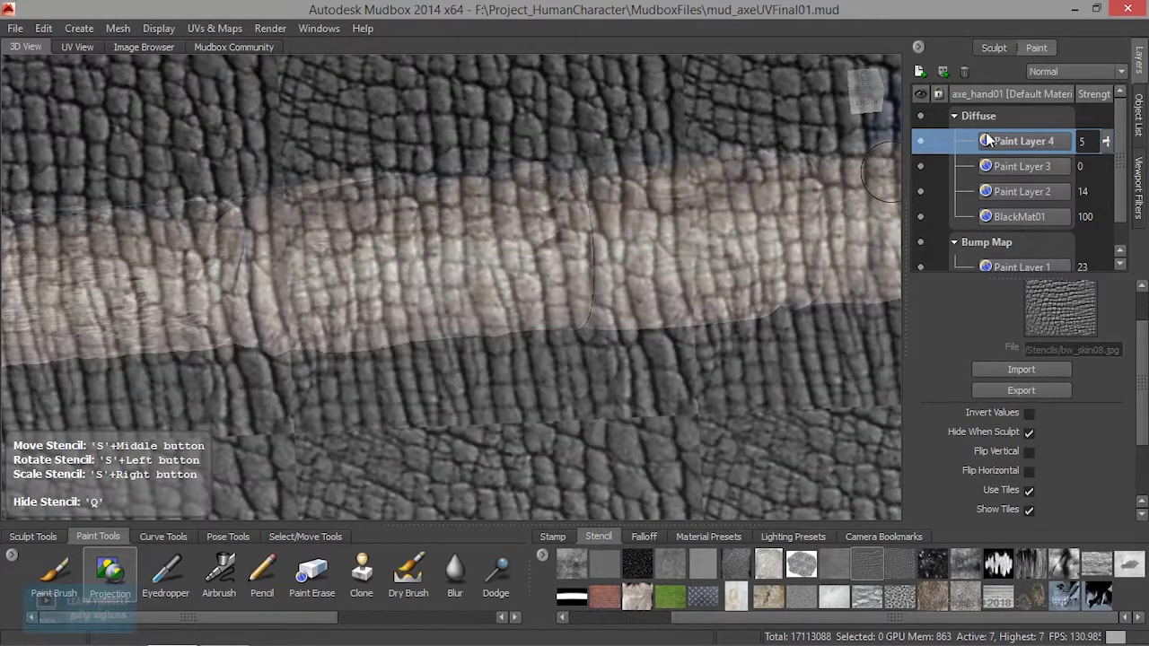
pyautogui.click(920, 72)
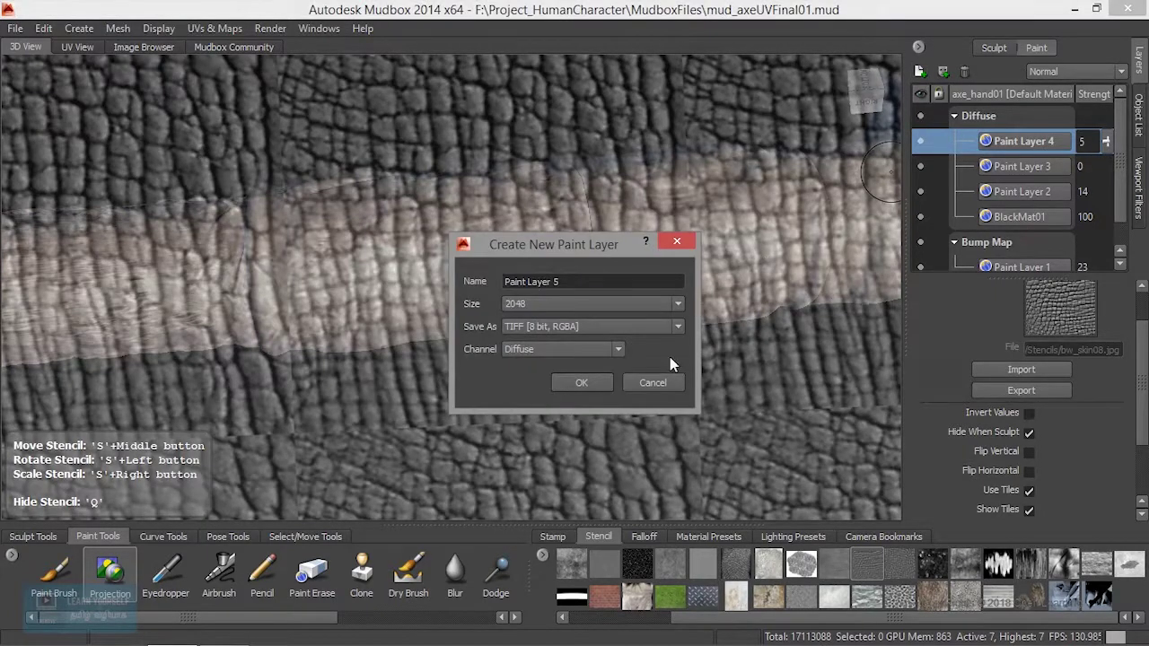
pyautogui.press('Escape')
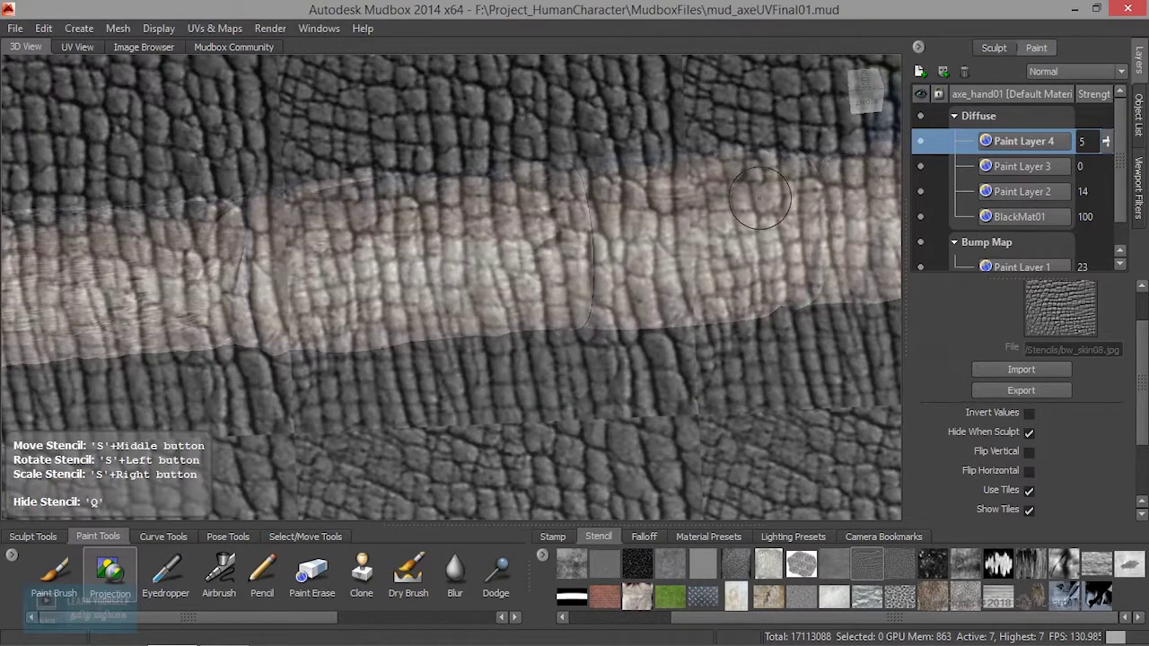
pyautogui.press('q')
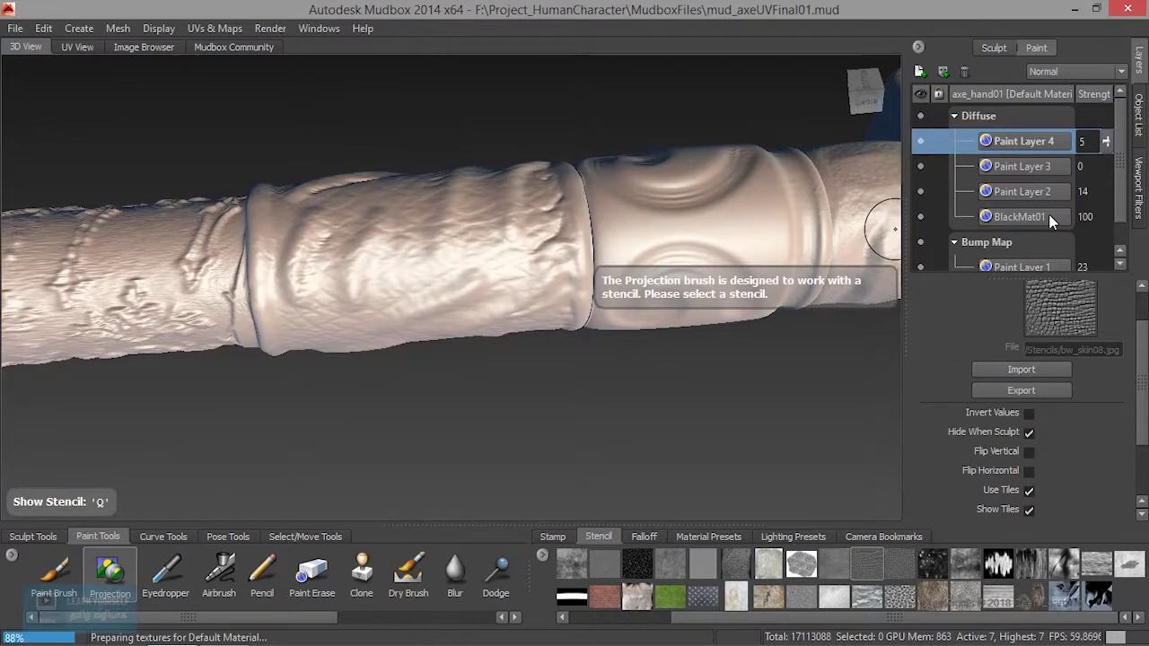
# Step: Merge the handle's visible diffuse layers into Paint Layer 4 with Merge Visible
pyautogui.click(1048, 213)
pyautogui.click(1013, 140)
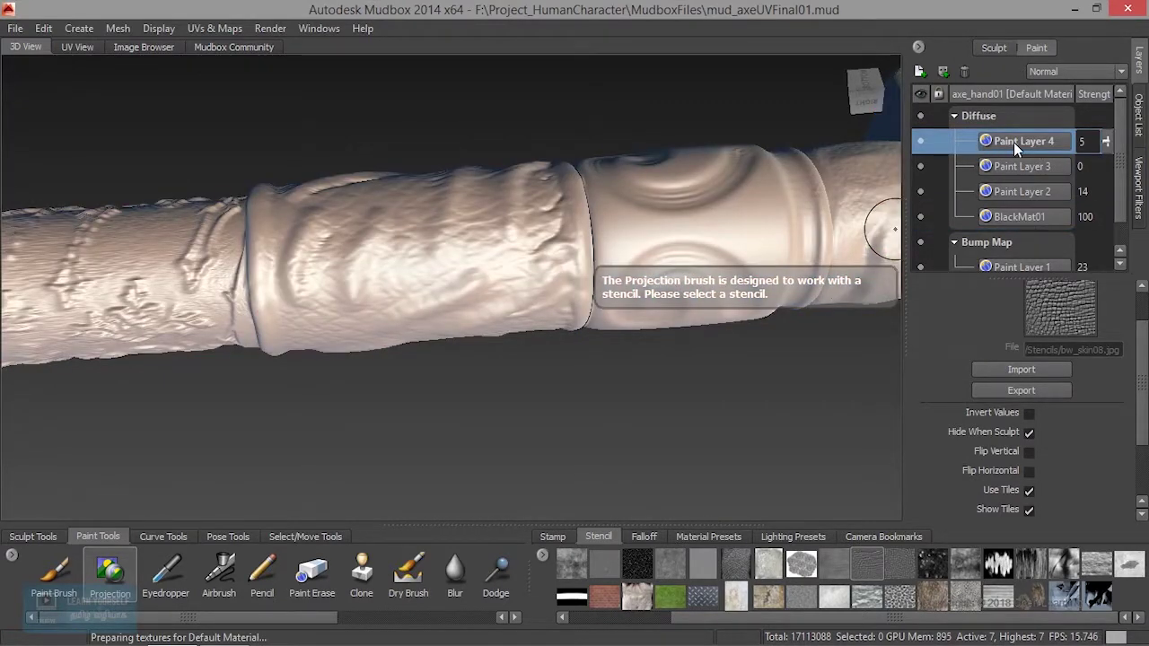
pyautogui.click(1013, 218)
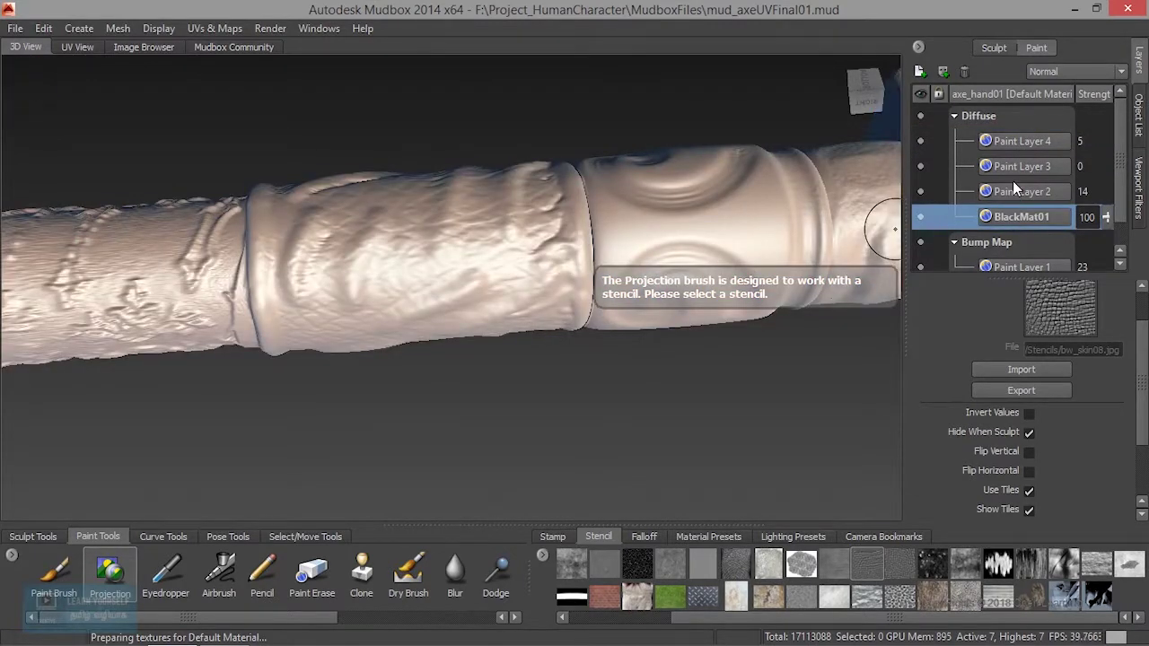
pyautogui.click(1021, 158)
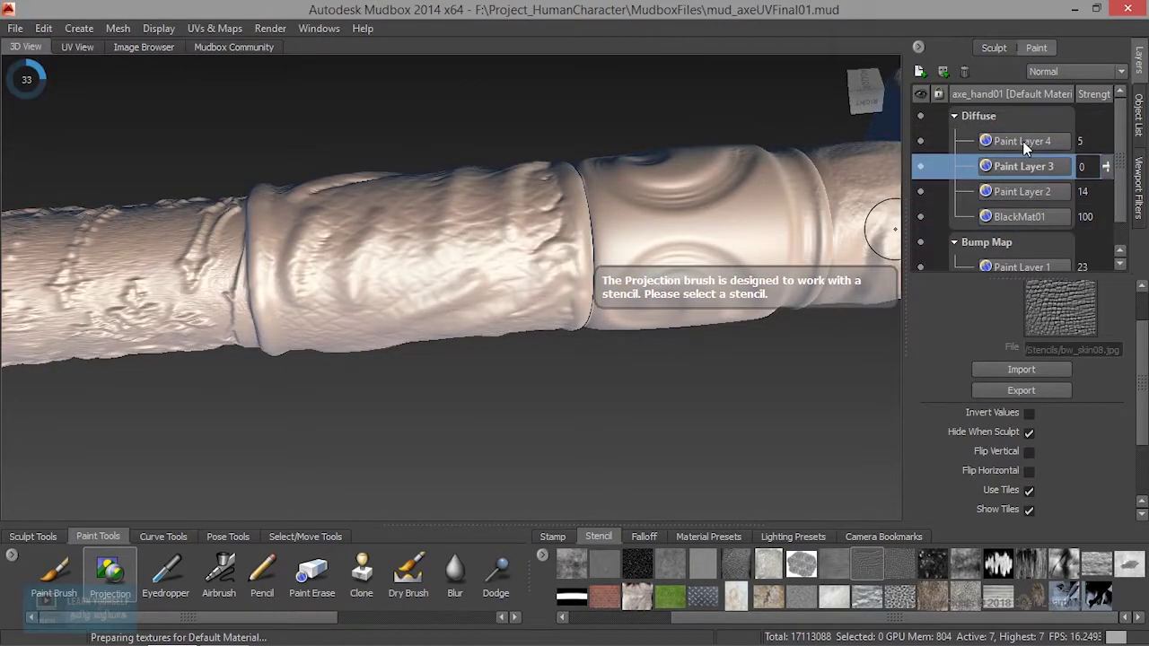
pyautogui.click(1022, 141)
pyautogui.rightClick(1022, 143)
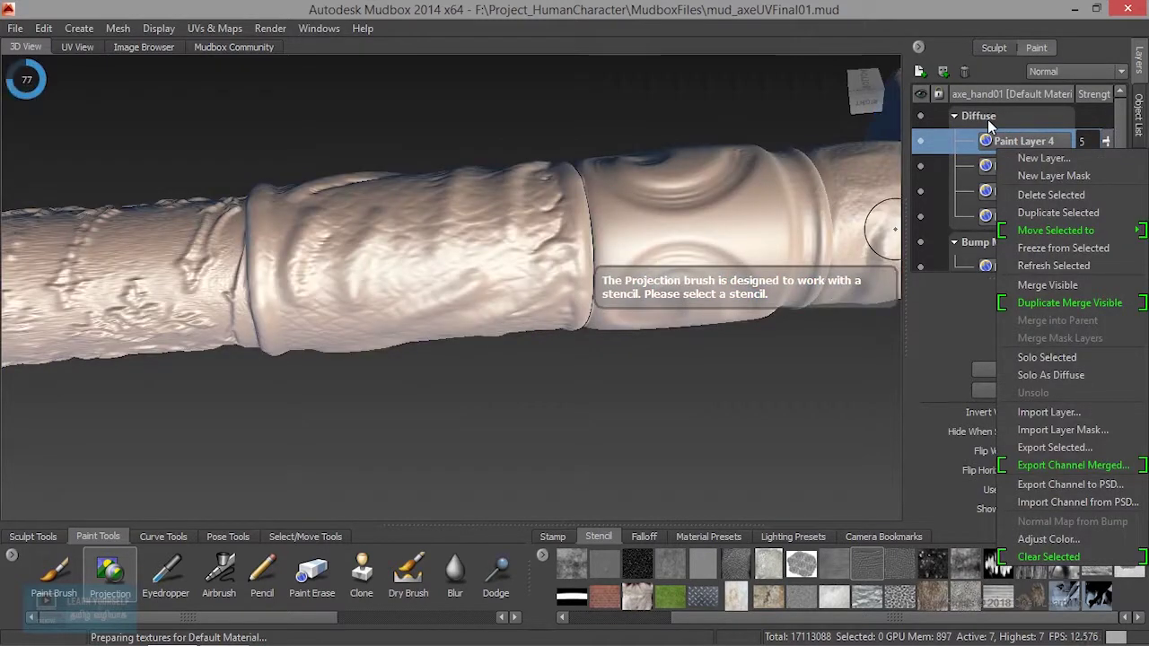
pyautogui.click(1053, 289)
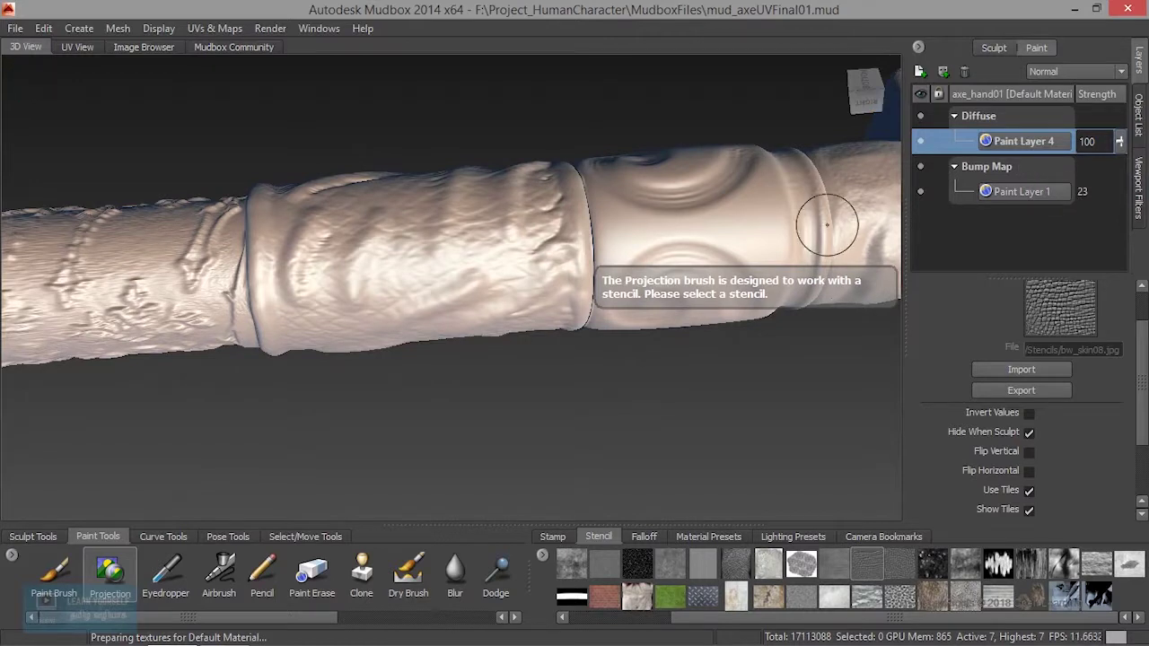
# Step: Create a new 2048 TIFF [8 bit, RGBA] paint layer named Paint Layer 2 in the Diffuse channel
pyautogui.scroll(-5, 695, 381)
pyautogui.keyDown('alt'); pyautogui.moveTo(711, 351); pyautogui.dragTo(449, 225, button='middle'); pyautogui.keyUp('alt')
pyautogui.keyDown('alt'); pyautogui.moveTo(663, 350); pyautogui.dragTo(696, 405); pyautogui.keyUp('alt')
pyautogui.keyDown('alt'); pyautogui.moveTo(324, 143); pyautogui.dragTo(756, 392, button='middle'); pyautogui.keyUp('alt')
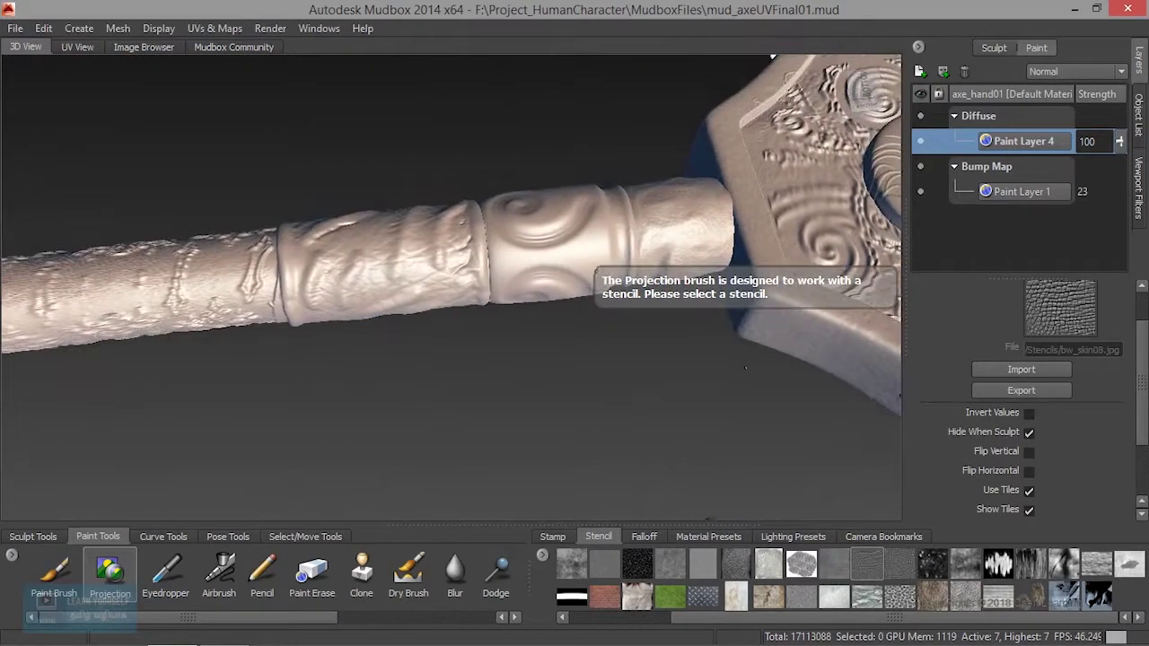
pyautogui.scroll(2, 732, 350)
pyautogui.keyDown('alt'); pyautogui.moveTo(705, 314); pyautogui.dragTo(577, 316, button='middle'); pyautogui.keyUp('alt')
pyautogui.scroll(2, 557, 296)
pyautogui.keyDown('alt'); pyautogui.moveTo(524, 267); pyautogui.dragTo(709, 332, button='middle'); pyautogui.keyUp('alt')
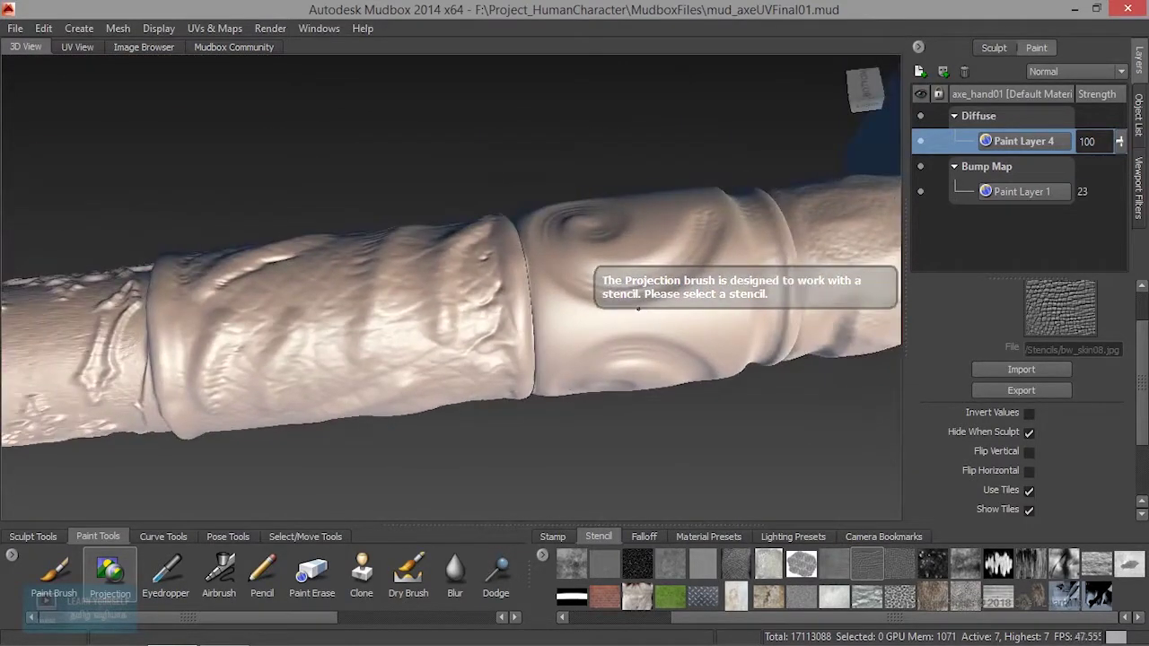
pyautogui.click(918, 71)
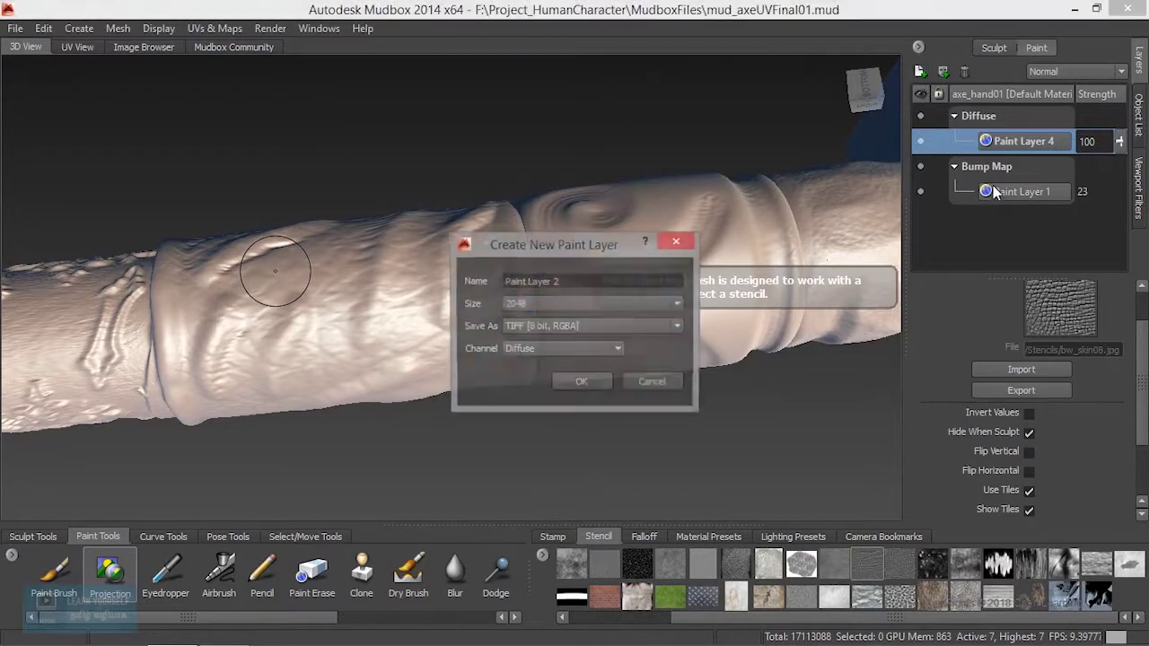
pyautogui.click(582, 382)
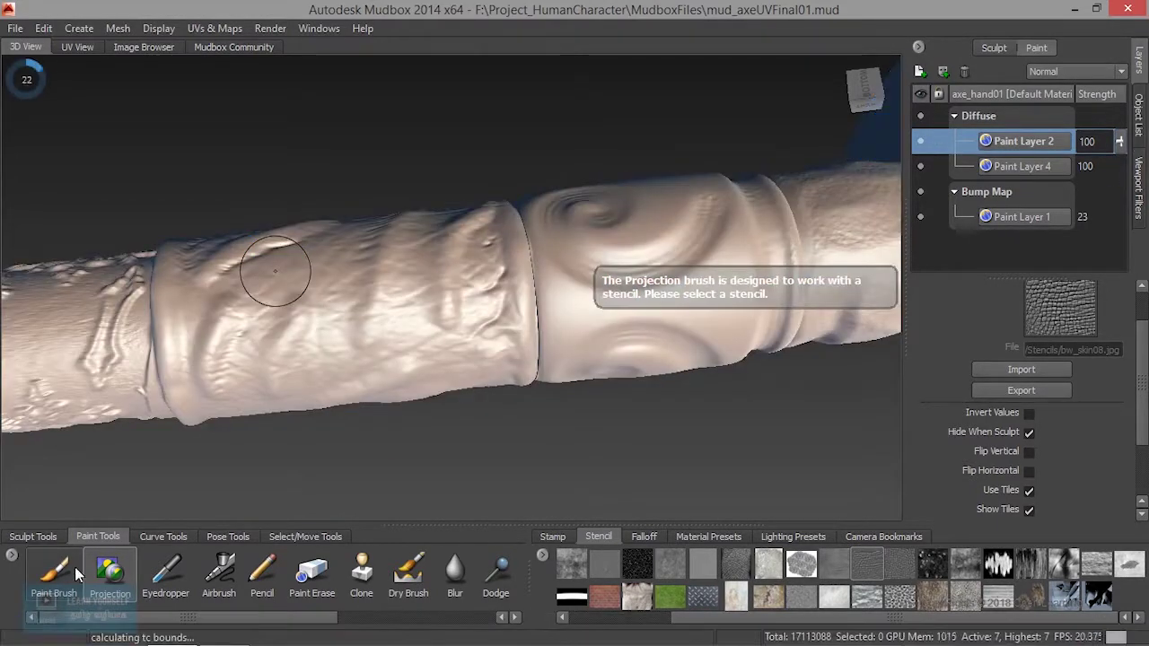
pyautogui.keyDown('alt'); pyautogui.moveTo(346, 478); pyautogui.dragTo(426, 487, button='middle'); pyautogui.keyUp('alt')
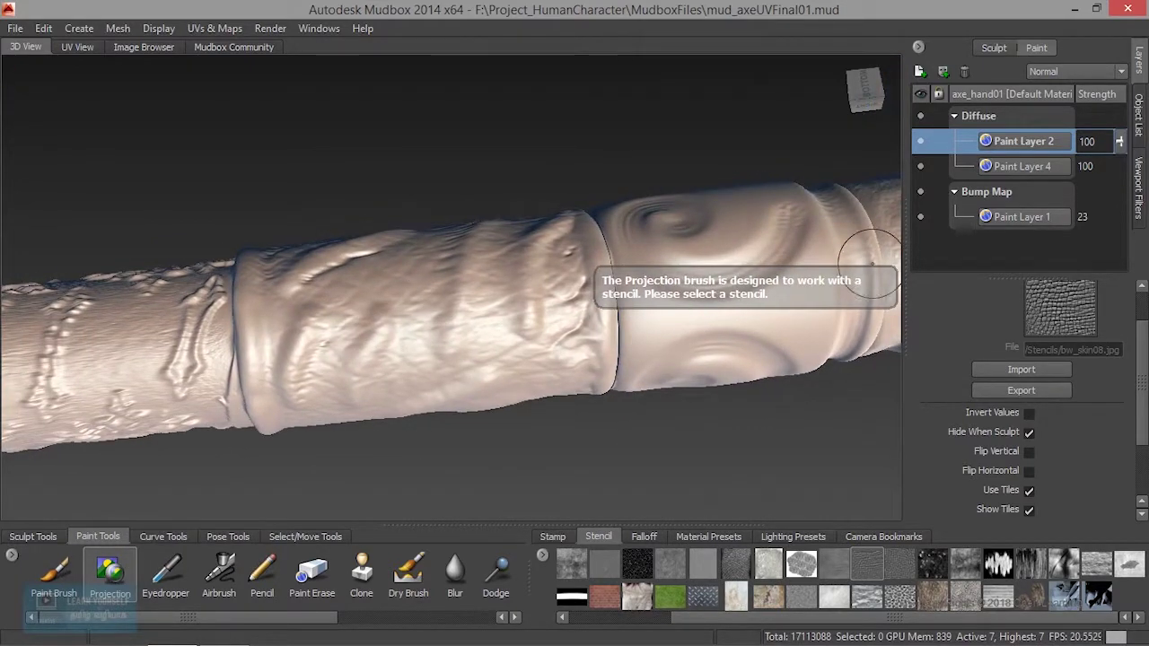
pyautogui.moveTo(414, 309)
pyautogui.mouseDown()
pyautogui.moveTo(436, 311)
pyautogui.moveTo(398, 318)
pyautogui.moveTo(424, 279)
pyautogui.mouseUp()
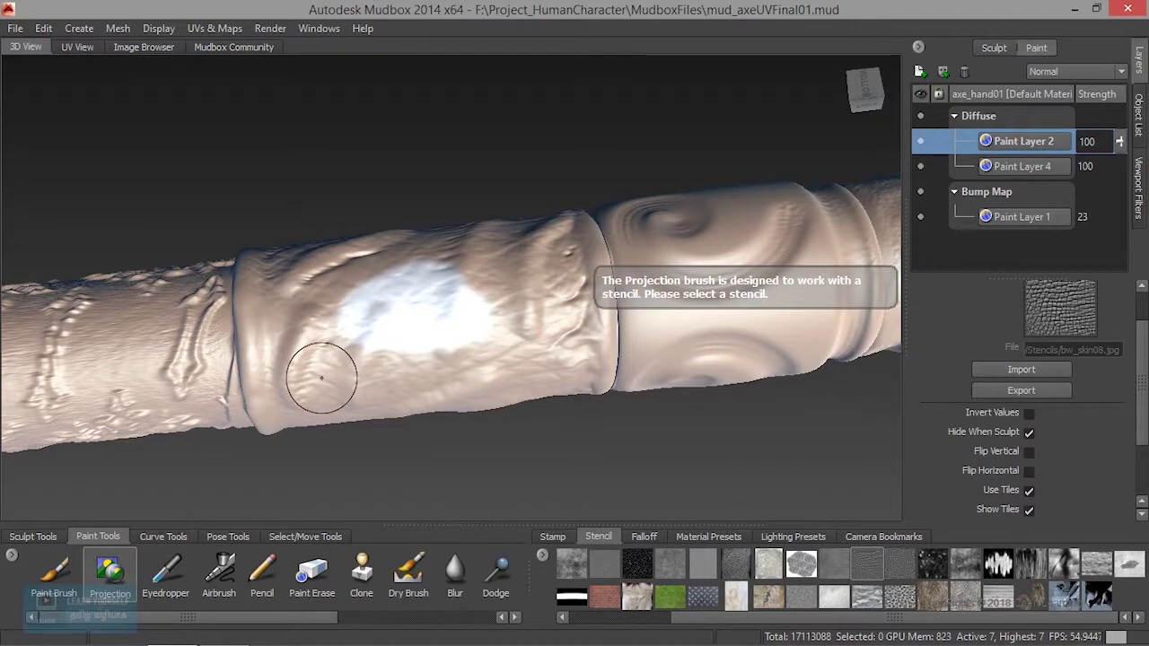
pyautogui.hotkey('ctrl', 'z')
# Step: Project the bw_skin08.jpg stencil onto the near side of the handle's carved grip on Paint Layer 2
pyautogui.click(121, 577)
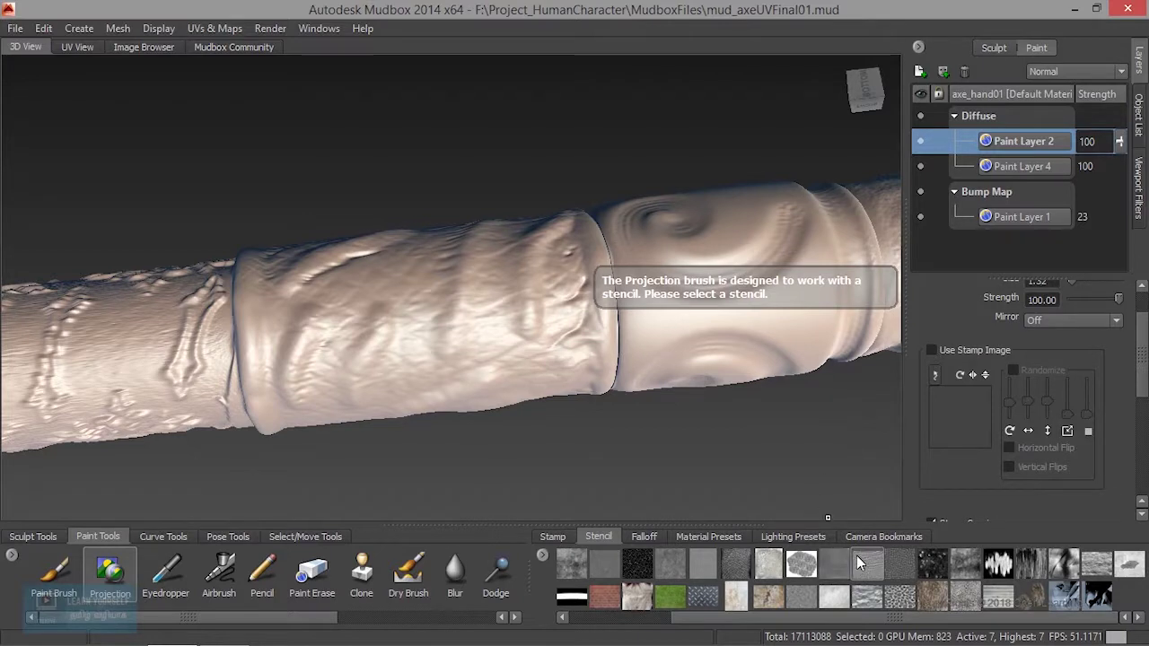
pyautogui.click(864, 562)
pyautogui.moveTo(489, 351)
pyautogui.mouseDown()
pyautogui.moveTo(316, 266)
pyautogui.moveTo(283, 268)
pyautogui.moveTo(261, 292)
pyautogui.moveTo(269, 404)
pyautogui.moveTo(292, 422)
pyautogui.moveTo(575, 381)
pyautogui.moveTo(588, 314)
pyautogui.moveTo(579, 225)
pyautogui.mouseUp()
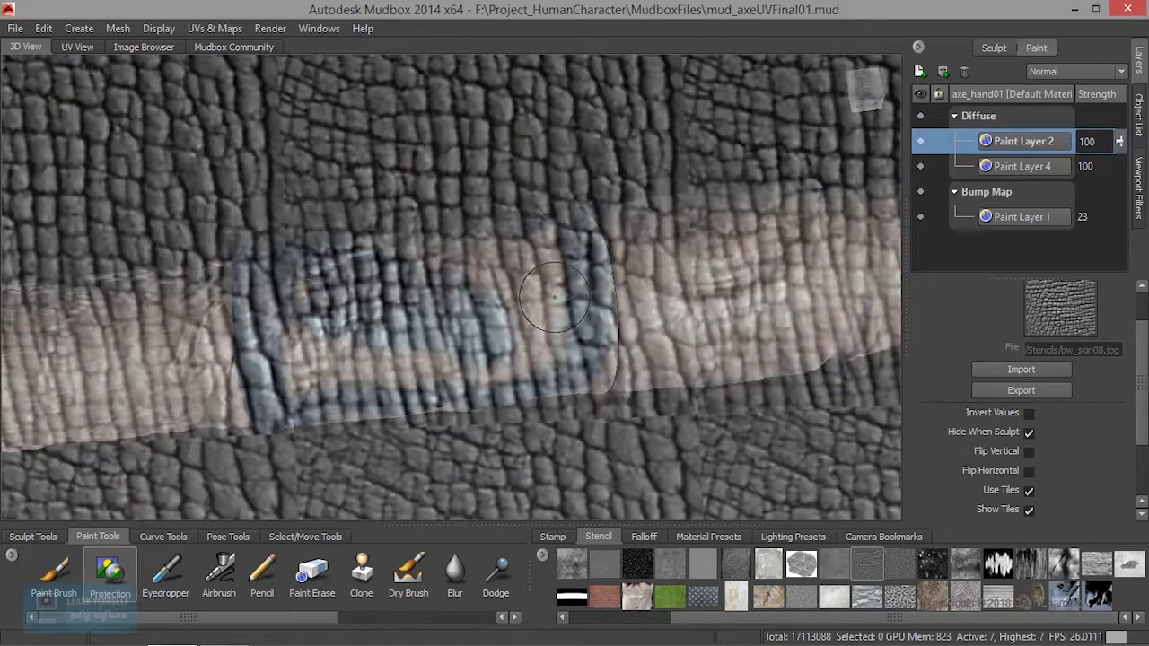
# Step: Select the axe handle model and isolate it from the rest of the axe
pyautogui.rightClick(495, 161)
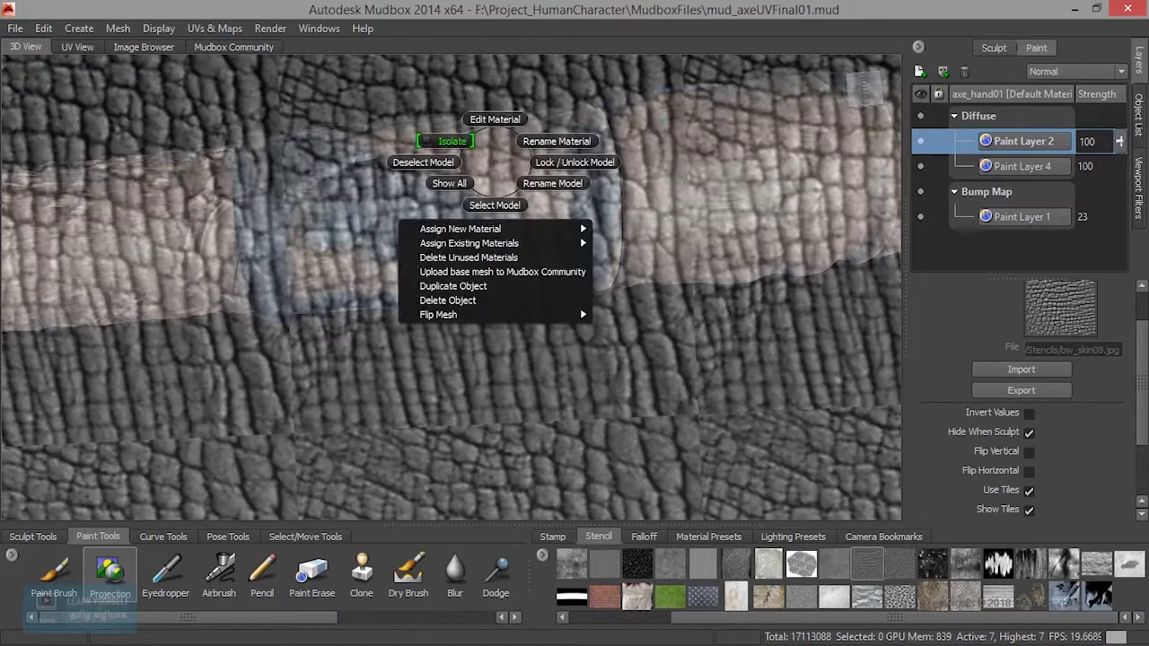
pyautogui.click(490, 201)
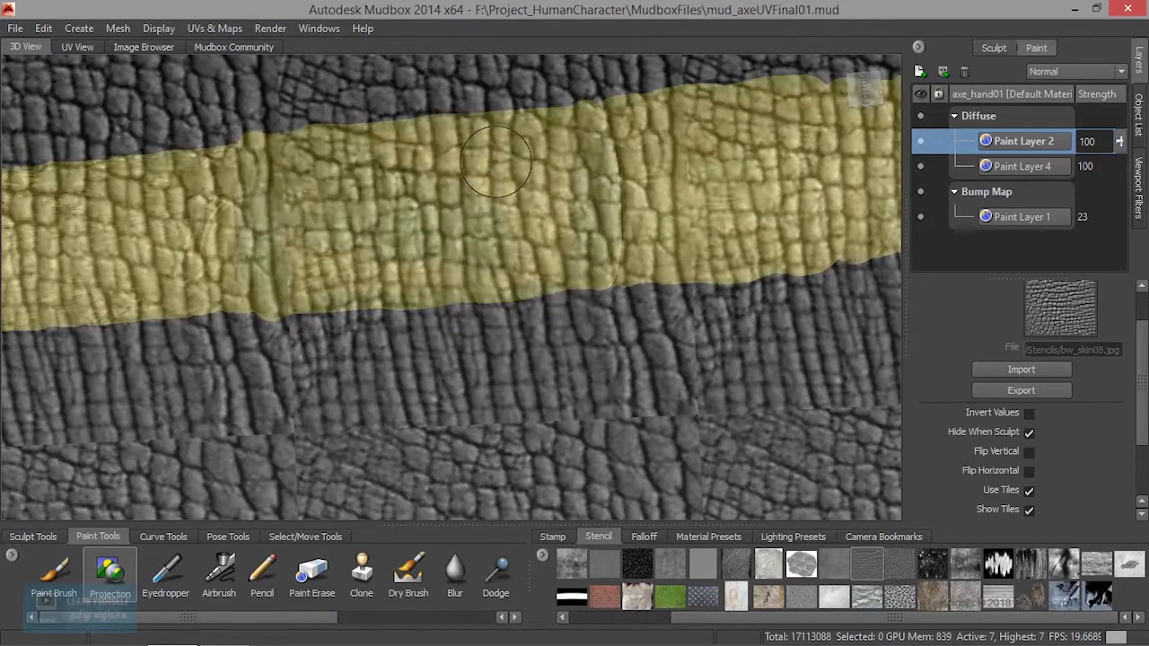
pyautogui.rightClick(523, 165)
pyautogui.click(480, 146)
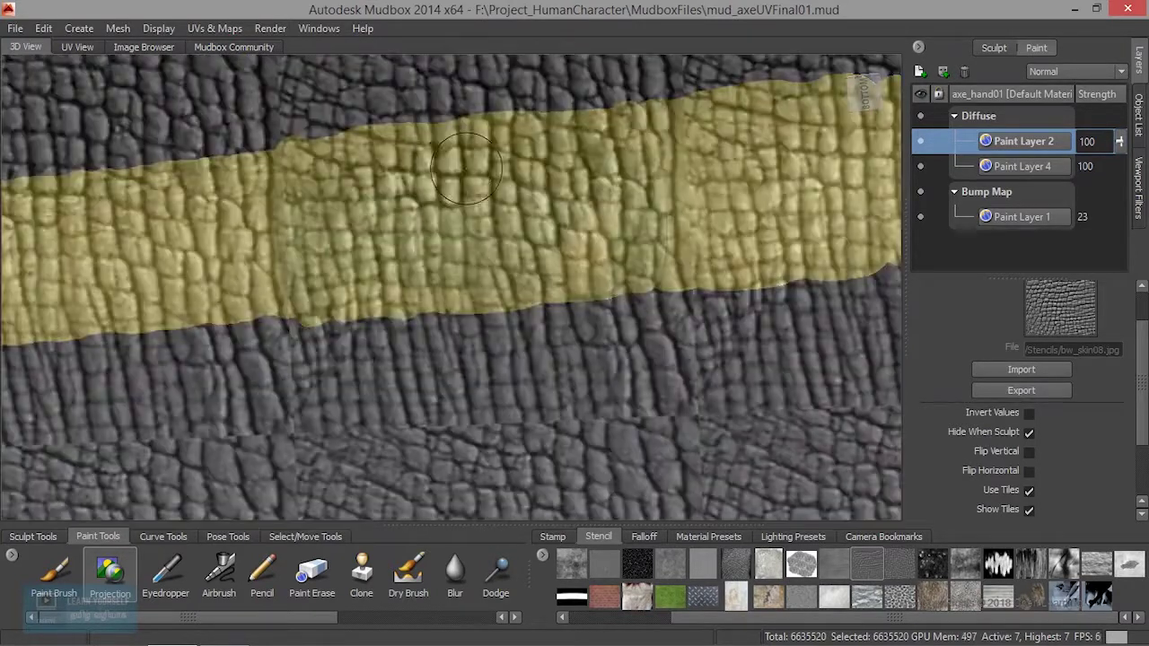
# Step: Rotate around the isolated handle and project the bw_skin08.jpg skin pattern over the remaining sides of the grip on Paint Layer 2
pyautogui.keyDown('alt'); pyautogui.moveTo(445, 167); pyautogui.dragTo(454, 233); pyautogui.keyUp('alt')
pyautogui.keyDown('alt'); pyautogui.moveTo(467, 90); pyautogui.dragTo(503, 372, button='middle'); pyautogui.keyUp('alt')
pyautogui.moveTo(507, 368)
pyautogui.mouseDown()
pyautogui.moveTo(357, 346)
pyautogui.moveTo(325, 378)
pyautogui.moveTo(443, 329)
pyautogui.moveTo(673, 325)
pyautogui.moveTo(714, 359)
pyautogui.moveTo(705, 347)
pyautogui.moveTo(617, 440)
pyautogui.mouseUp()
pyautogui.keyDown('alt'); pyautogui.moveTo(597, 162); pyautogui.dragTo(586, 227); pyautogui.keyUp('alt')
pyautogui.moveTo(586, 227)
pyautogui.keyDown('alt'); pyautogui.mouseDown(button='middle')
pyautogui.moveTo(613, 299)
pyautogui.moveTo(629, 429)
pyautogui.mouseUp(button='middle'); pyautogui.keyUp('alt')
pyautogui.moveTo(619, 395)
pyautogui.mouseDown()
pyautogui.moveTo(556, 417)
pyautogui.moveTo(660, 431)
pyautogui.moveTo(768, 330)
pyautogui.moveTo(577, 326)
pyautogui.moveTo(480, 341)
pyautogui.moveTo(465, 331)
pyautogui.mouseUp()
pyautogui.keyDown('alt'); pyautogui.moveTo(574, 126); pyautogui.dragTo(588, 189); pyautogui.keyUp('alt')
pyautogui.keyDown('alt'); pyautogui.moveTo(588, 188); pyautogui.dragTo(598, 333, button='middle'); pyautogui.keyUp('alt')
pyautogui.moveTo(598, 334)
pyautogui.mouseDown()
pyautogui.moveTo(539, 360)
pyautogui.moveTo(503, 336)
pyautogui.moveTo(322, 362)
pyautogui.mouseUp()
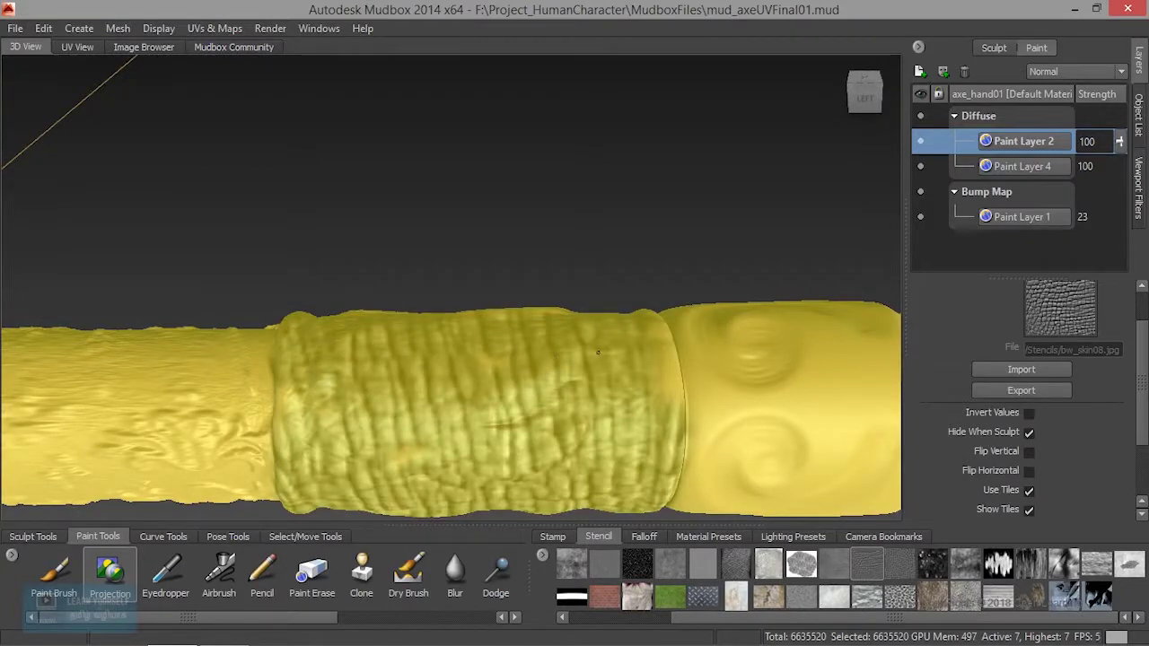
pyautogui.moveTo(591, 337); pyautogui.dragTo(655, 335)
pyautogui.moveTo(648, 384); pyautogui.dragTo(650, 386)
pyautogui.keyDown('alt'); pyautogui.moveTo(620, 116); pyautogui.dragTo(624, 179); pyautogui.keyUp('alt')
pyautogui.keyDown('alt'); pyautogui.moveTo(624, 135); pyautogui.dragTo(628, 335, button='middle'); pyautogui.keyUp('alt')
pyautogui.moveTo(629, 336)
pyautogui.mouseDown()
pyautogui.moveTo(678, 339)
pyautogui.moveTo(588, 270)
pyautogui.moveTo(382, 260)
pyautogui.moveTo(574, 311)
pyautogui.moveTo(585, 289)
pyautogui.moveTo(423, 268)
pyautogui.mouseUp()
pyautogui.moveTo(332, 238)
pyautogui.mouseDown()
pyautogui.moveTo(298, 247)
pyautogui.moveTo(359, 135)
pyautogui.mouseUp()
pyautogui.keyDown('alt'); pyautogui.moveTo(378, 126); pyautogui.dragTo(395, 400, button='middle'); pyautogui.keyUp('alt')
pyautogui.moveTo(539, 315)
pyautogui.mouseDown()
pyautogui.moveTo(584, 310)
pyautogui.moveTo(673, 249)
pyautogui.moveTo(503, 274)
pyautogui.moveTo(377, 270)
pyautogui.moveTo(287, 359)
pyautogui.moveTo(404, 404)
pyautogui.mouseUp()
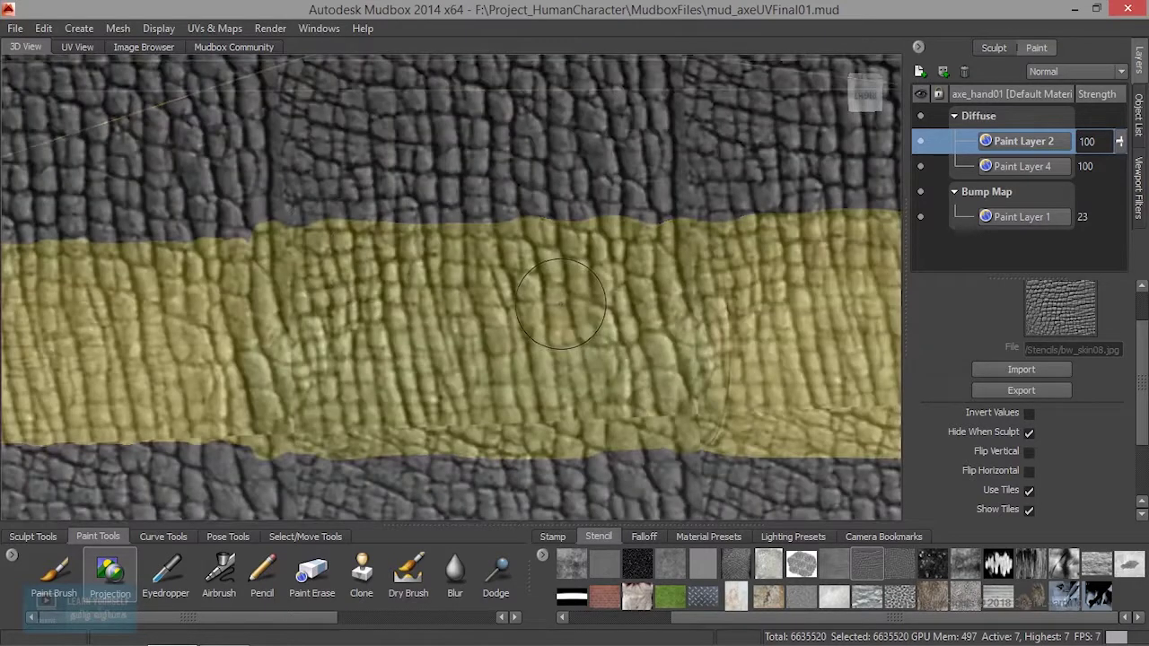
# Step: Deselect the handle model and hide the skin stencil
pyautogui.rightClick(558, 305)
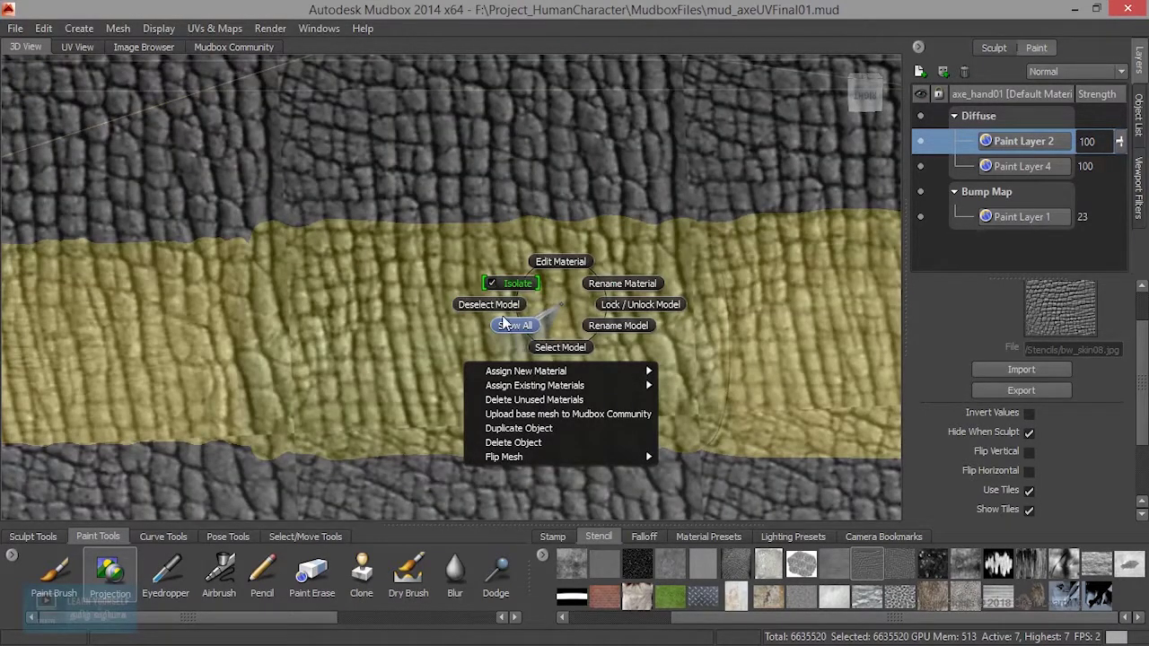
pyautogui.click(492, 306)
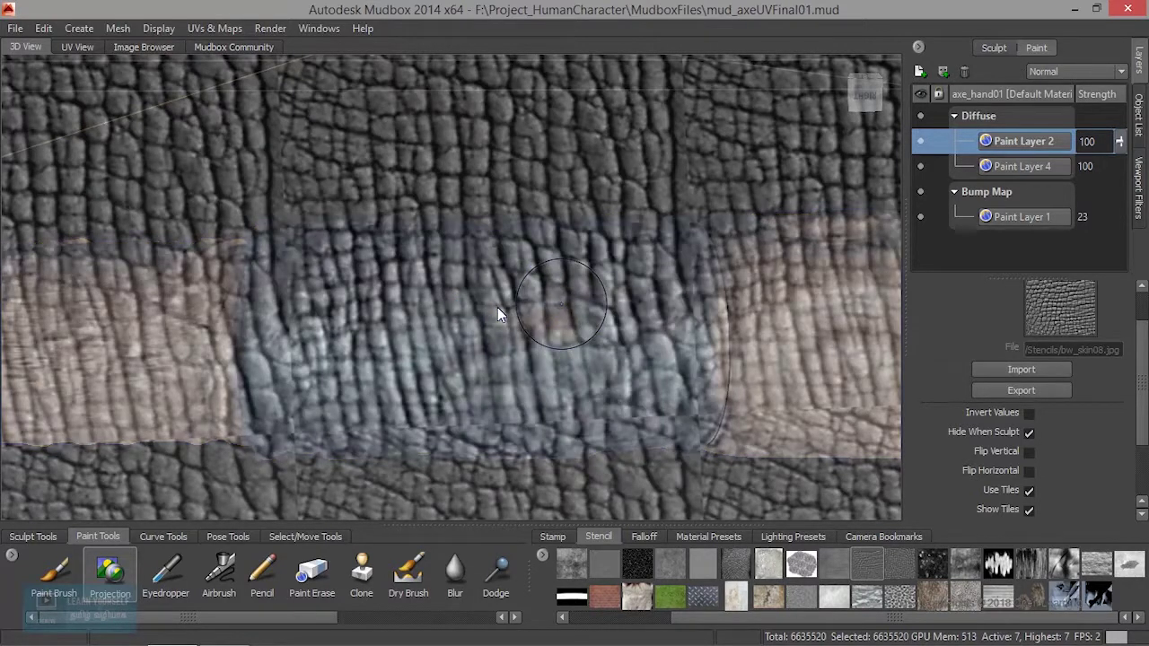
pyautogui.press('q')
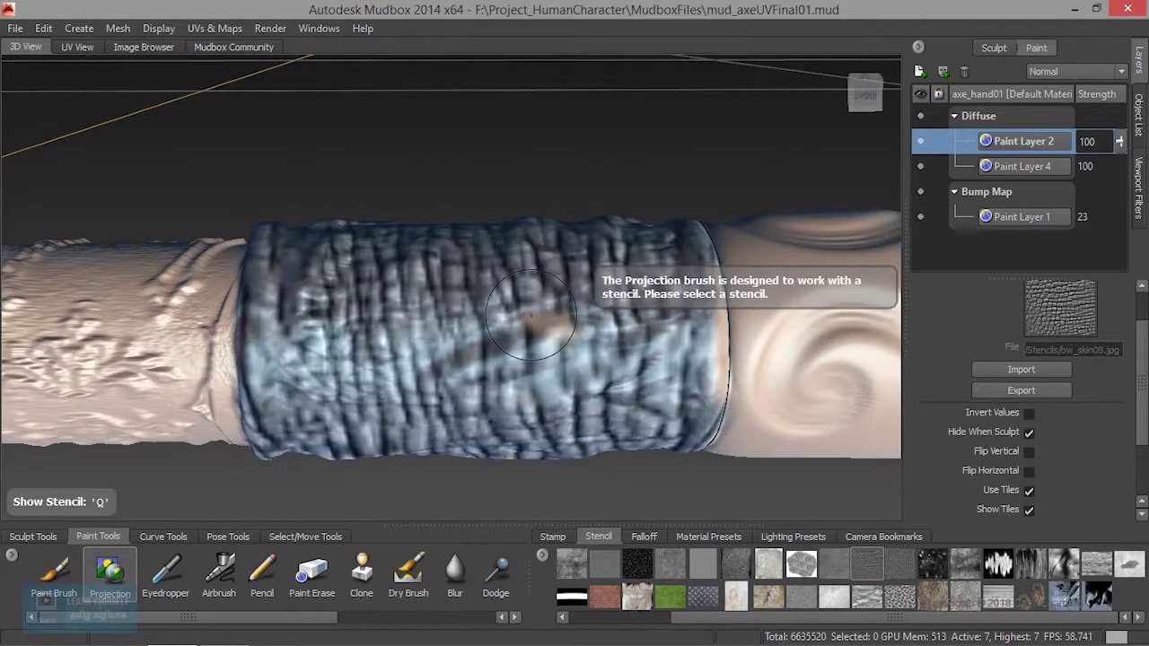
# Step: Project the skin stencil over the bare spot in the middle of the grip and hide the stencil again
pyautogui.keyDown('alt'); pyautogui.moveTo(629, 359); pyautogui.dragTo(476, 297, button='right'); pyautogui.keyUp('alt')
pyautogui.keyDown('alt'); pyautogui.moveTo(460, 305); pyautogui.dragTo(530, 316, button='right'); pyautogui.keyUp('alt')
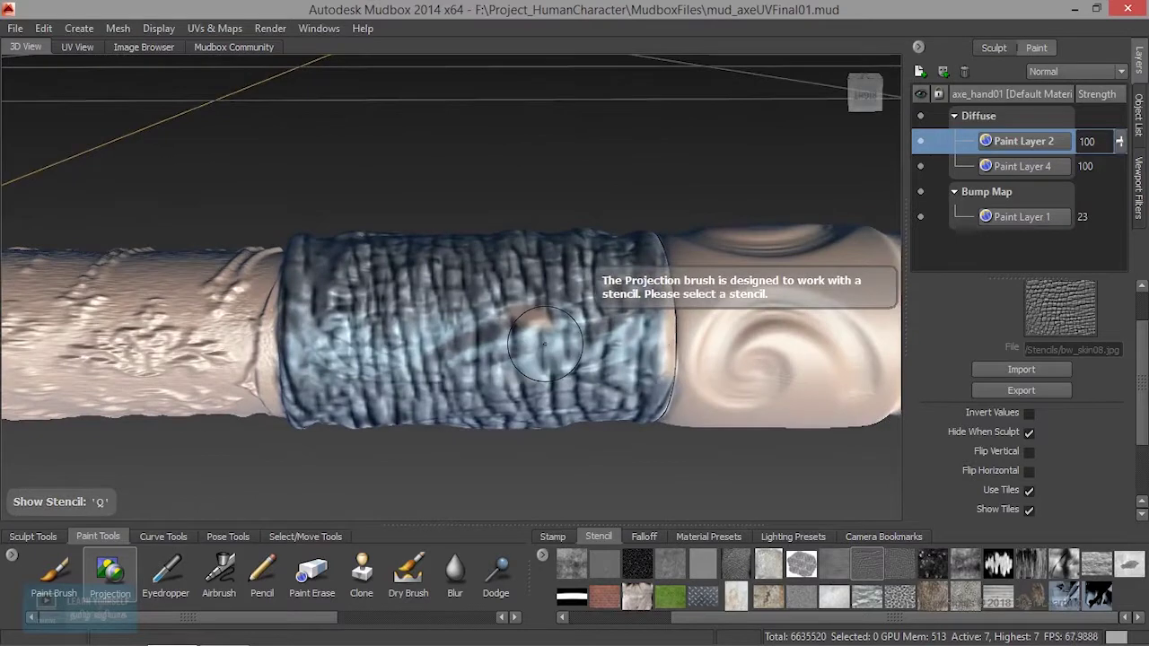
pyautogui.moveTo(524, 330); pyautogui.dragTo(538, 317)
pyautogui.hotkey('ctrl', 'z')
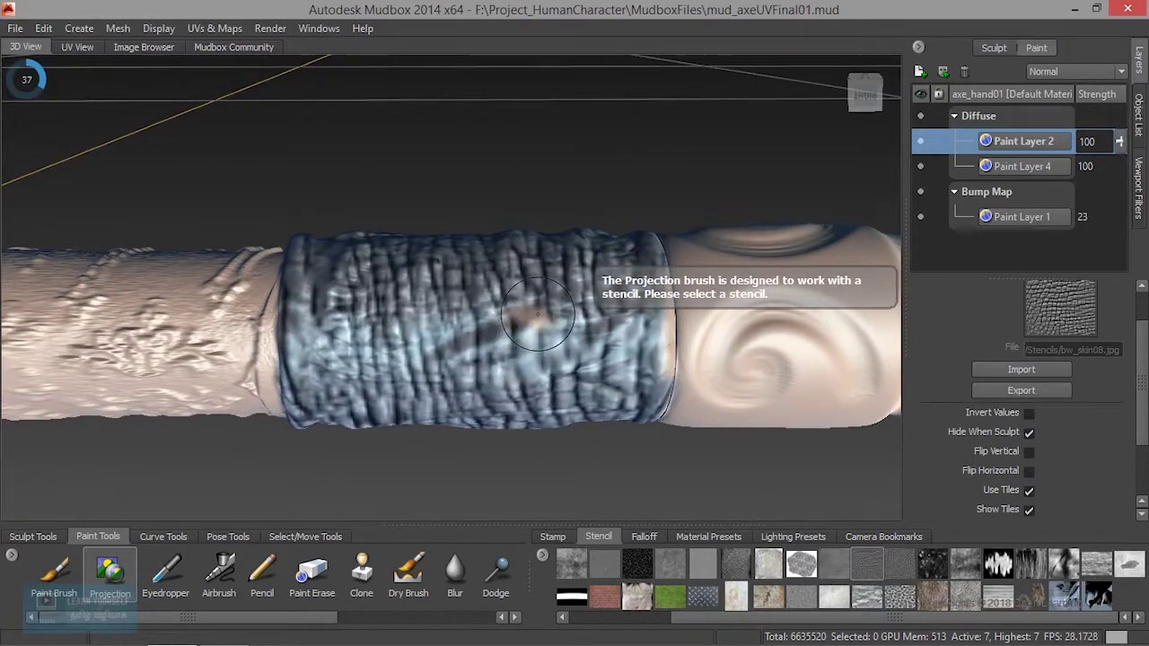
pyautogui.press('q')
pyautogui.moveTo(534, 316)
pyautogui.mouseDown()
pyautogui.moveTo(519, 342)
pyautogui.moveTo(646, 314)
pyautogui.moveTo(668, 359)
pyautogui.moveTo(656, 273)
pyautogui.moveTo(646, 383)
pyautogui.mouseUp()
pyautogui.press('q')
# Step: Reduce Paint Layer 2's strength to 12 and check the grip from several angles
pyautogui.moveTo(489, 354)
pyautogui.keyDown('alt'); pyautogui.mouseDown()
pyautogui.moveTo(483, 321)
pyautogui.moveTo(474, 388)
pyautogui.moveTo(490, 346)
pyautogui.moveTo(499, 381)
pyautogui.mouseUp(); pyautogui.keyUp('alt')
pyautogui.moveTo(1119, 141); pyautogui.dragTo(1117, 232)
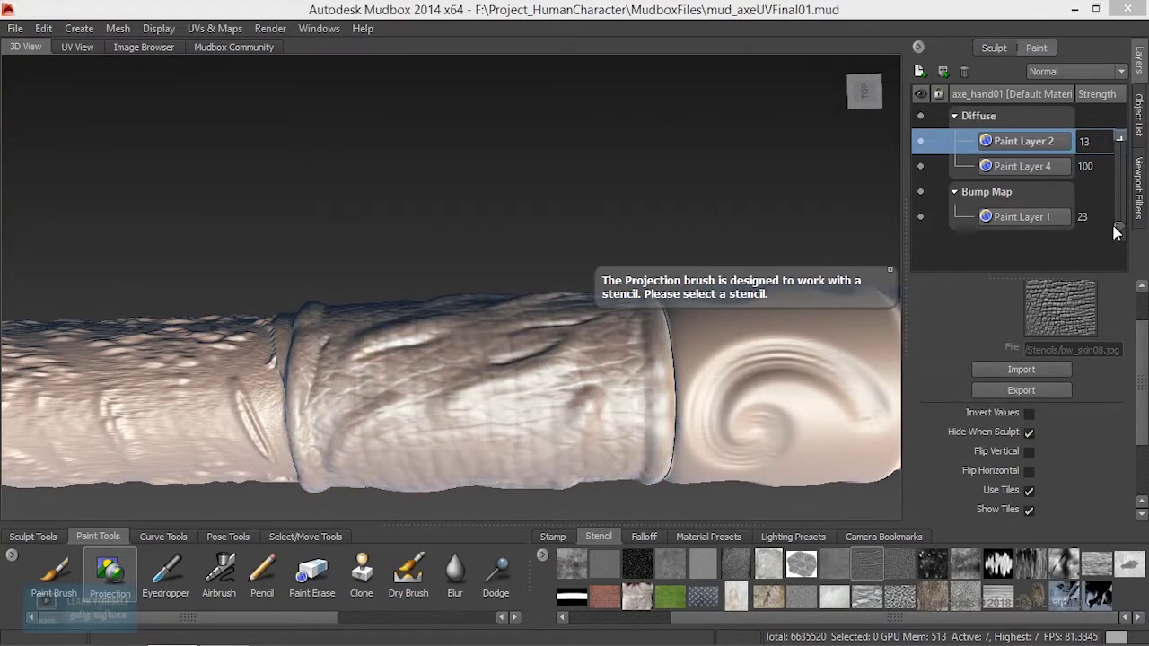
pyautogui.moveTo(382, 411)
pyautogui.keyDown('alt'); pyautogui.mouseDown()
pyautogui.moveTo(407, 374)
pyautogui.moveTo(366, 334)
pyautogui.moveTo(363, 370)
pyautogui.moveTo(436, 379)
pyautogui.mouseUp(); pyautogui.keyUp('alt')
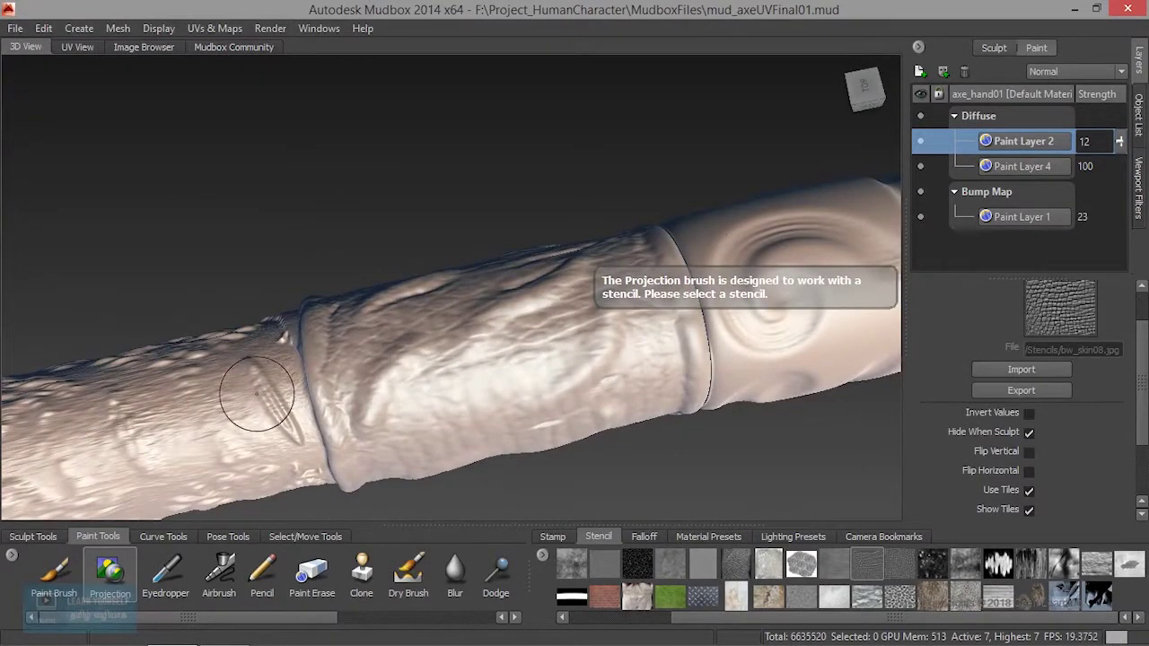
pyautogui.keyDown('alt'); pyautogui.moveTo(601, 360); pyautogui.dragTo(479, 334, button='right'); pyautogui.keyUp('alt')
pyautogui.moveTo(479, 334)
pyautogui.keyDown('alt'); pyautogui.mouseDown()
pyautogui.moveTo(352, 359)
pyautogui.moveTo(220, 329)
pyautogui.mouseUp(); pyautogui.keyUp('alt')
pyautogui.keyDown('alt'); pyautogui.moveTo(220, 329); pyautogui.dragTo(286, 340, button='right'); pyautogui.keyUp('alt')
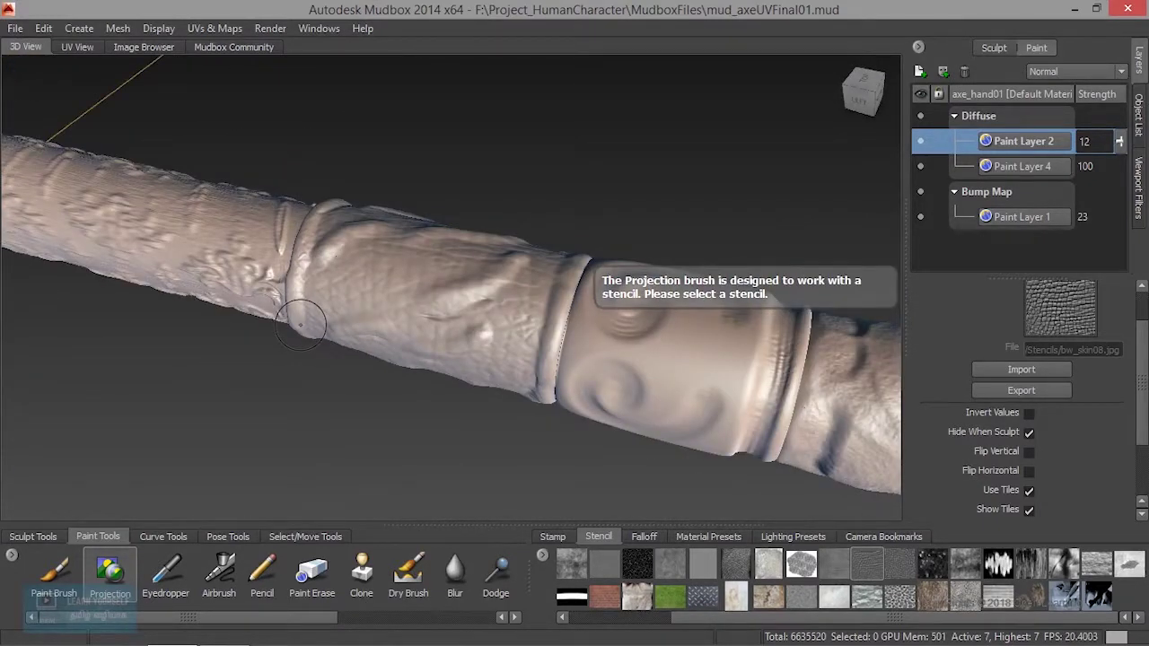